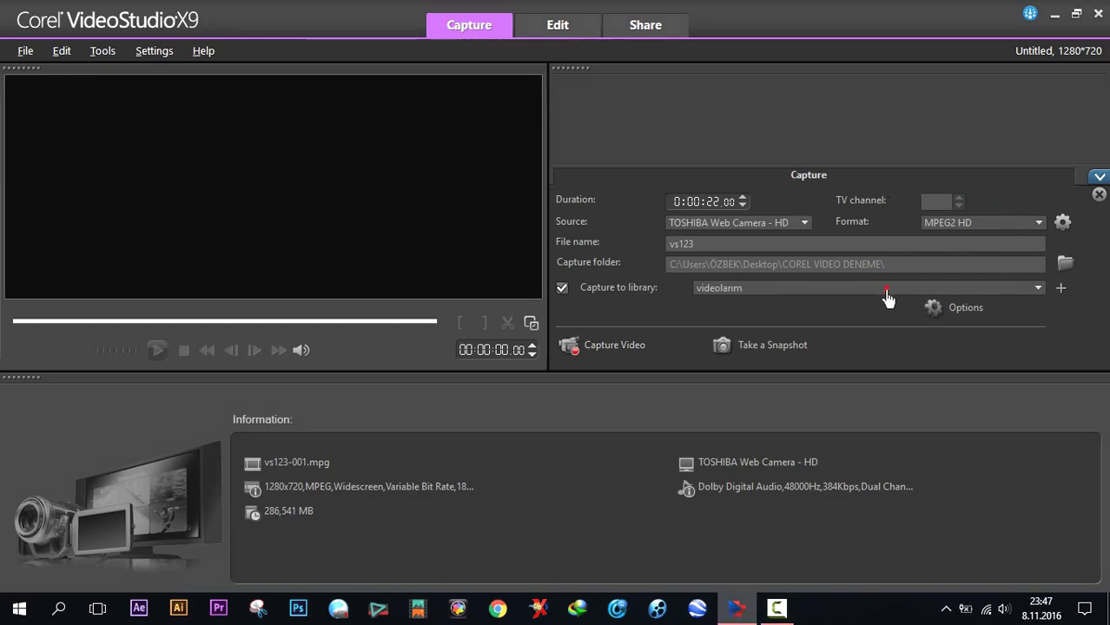
left_click(1100, 179)
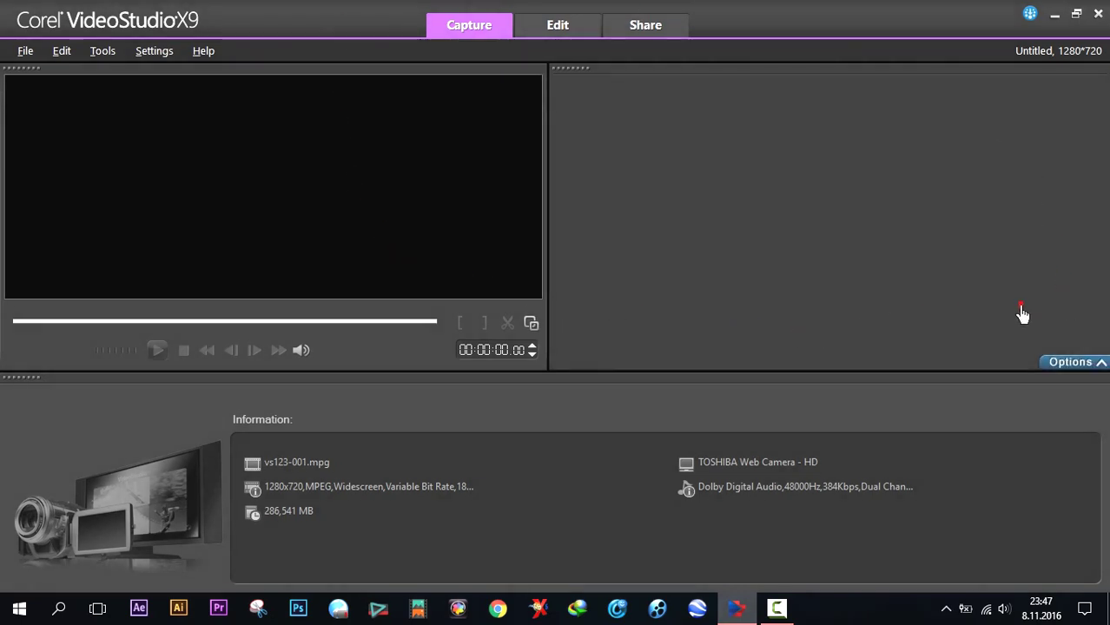
left_click(1086, 372)
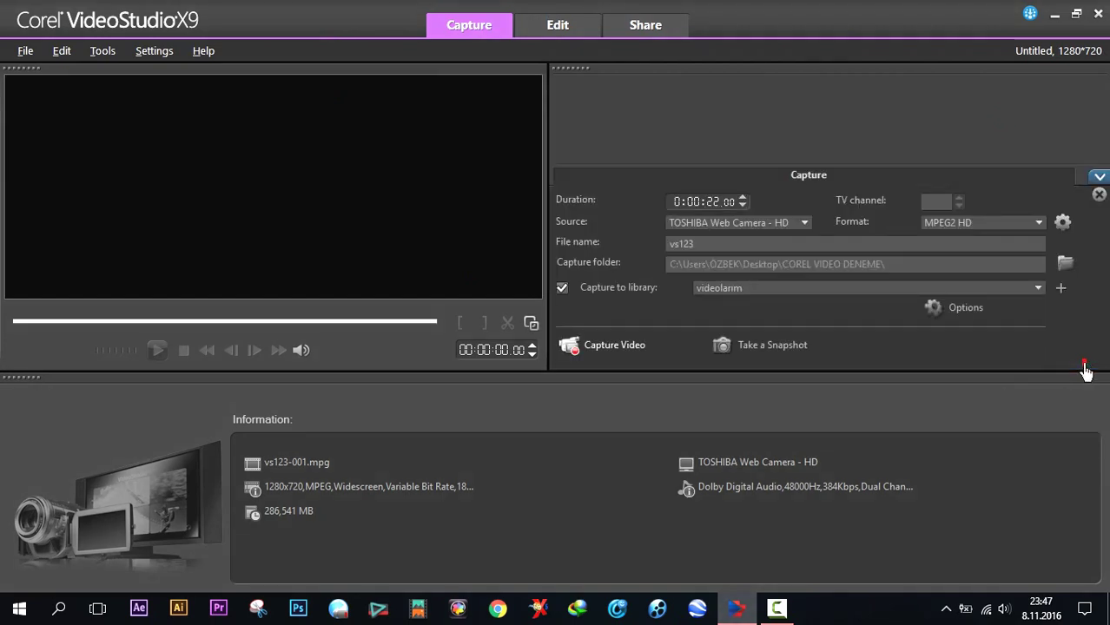
left_click(1098, 176)
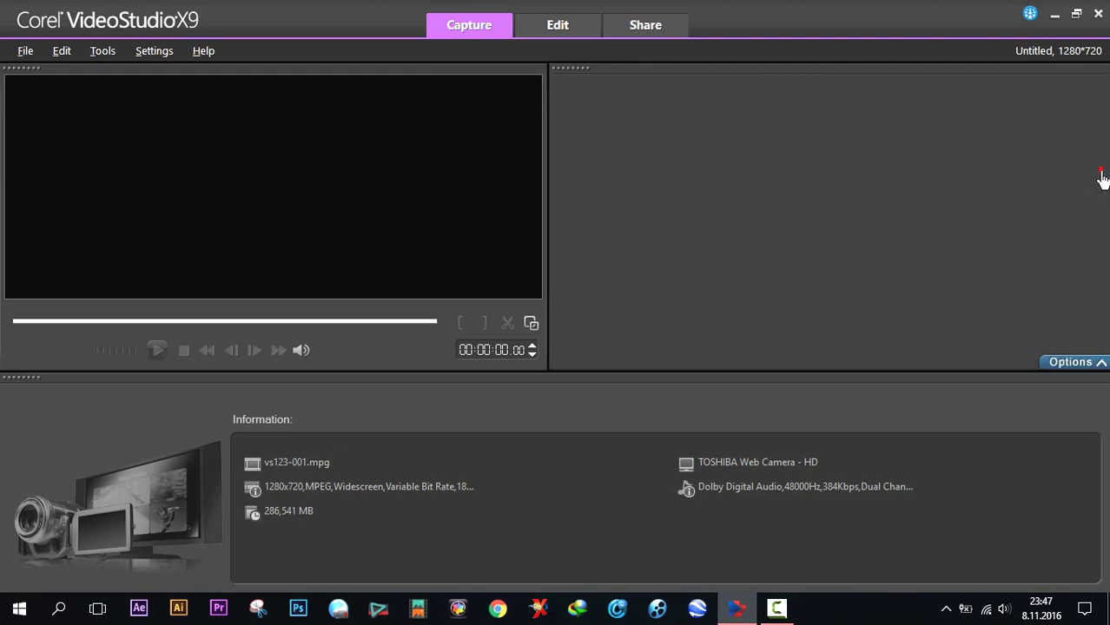
left_click(1085, 364)
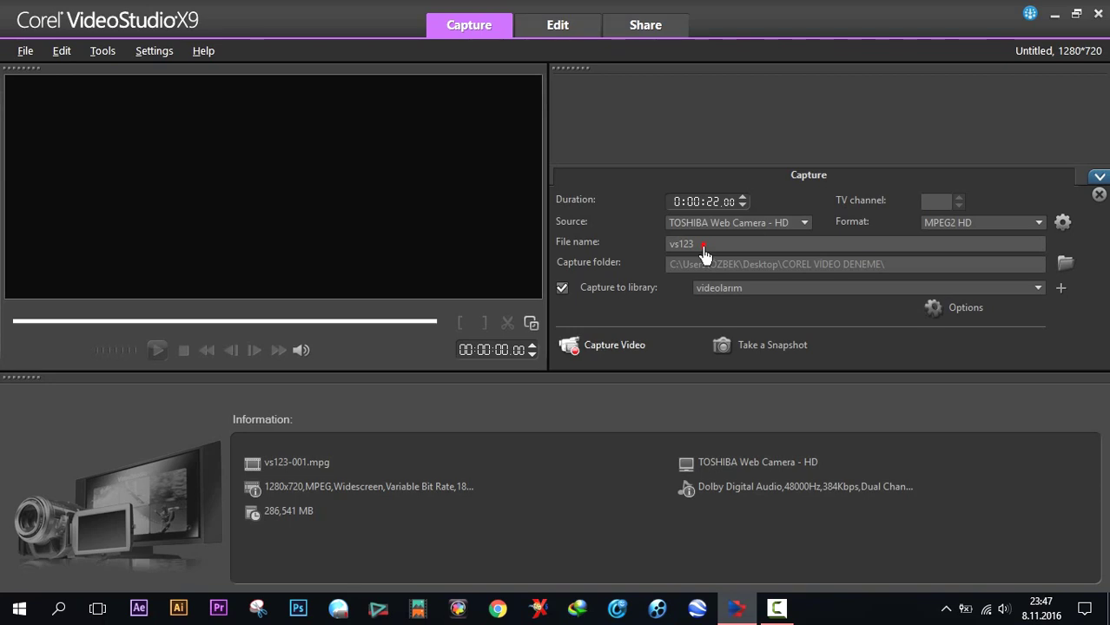
Try to switch the webcam capture format to DVD and dismiss the resulting message
left_click(1060, 225)
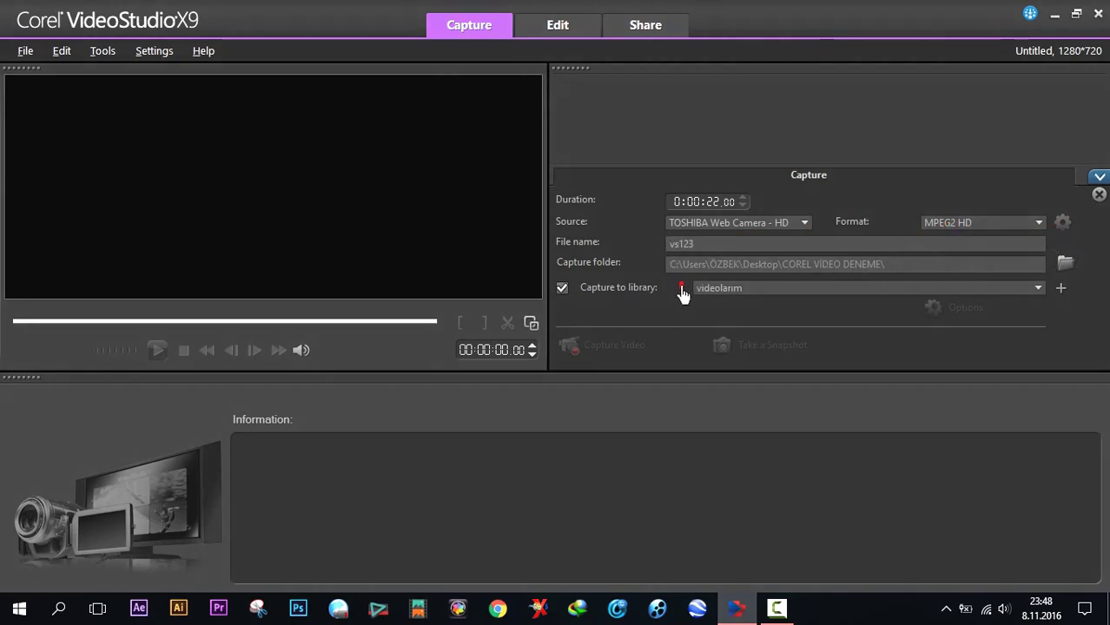
left_click(1039, 225)
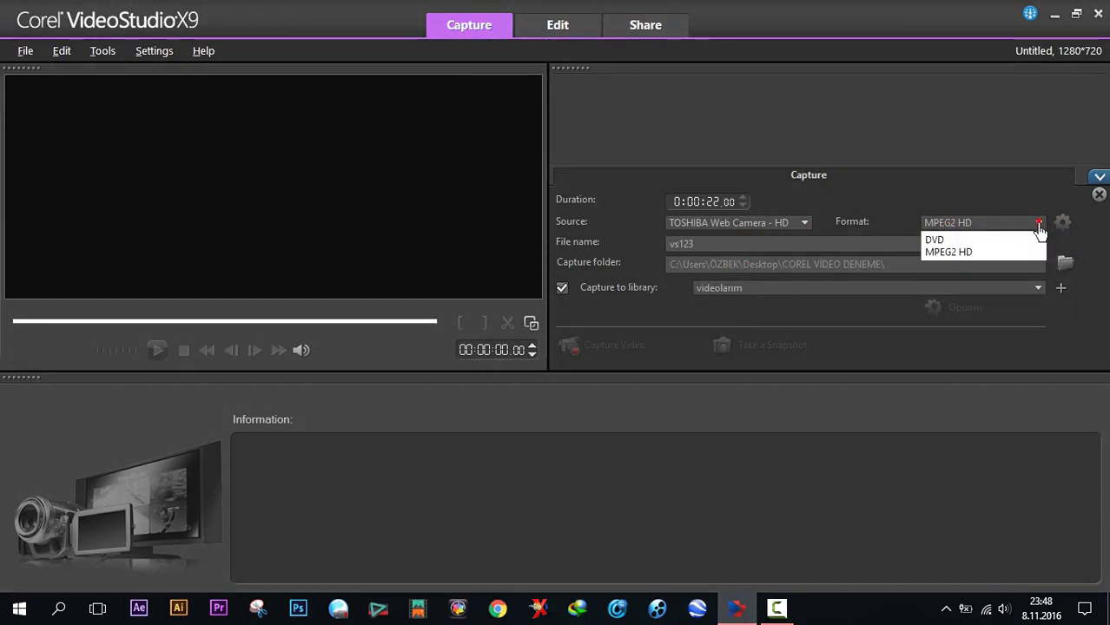
left_click(943, 240)
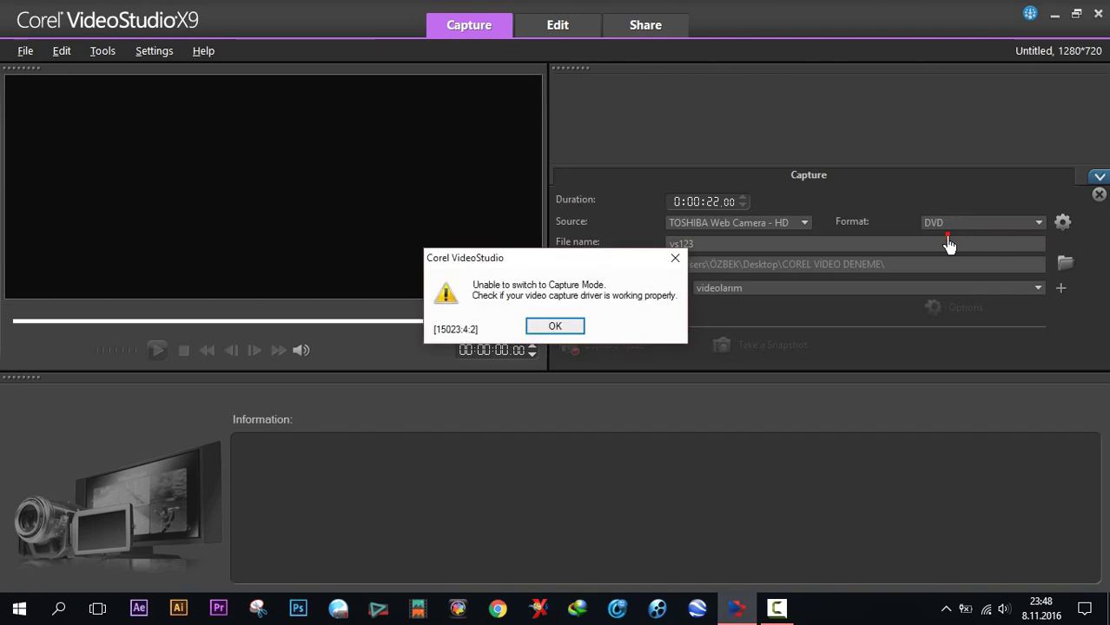
left_click(568, 327)
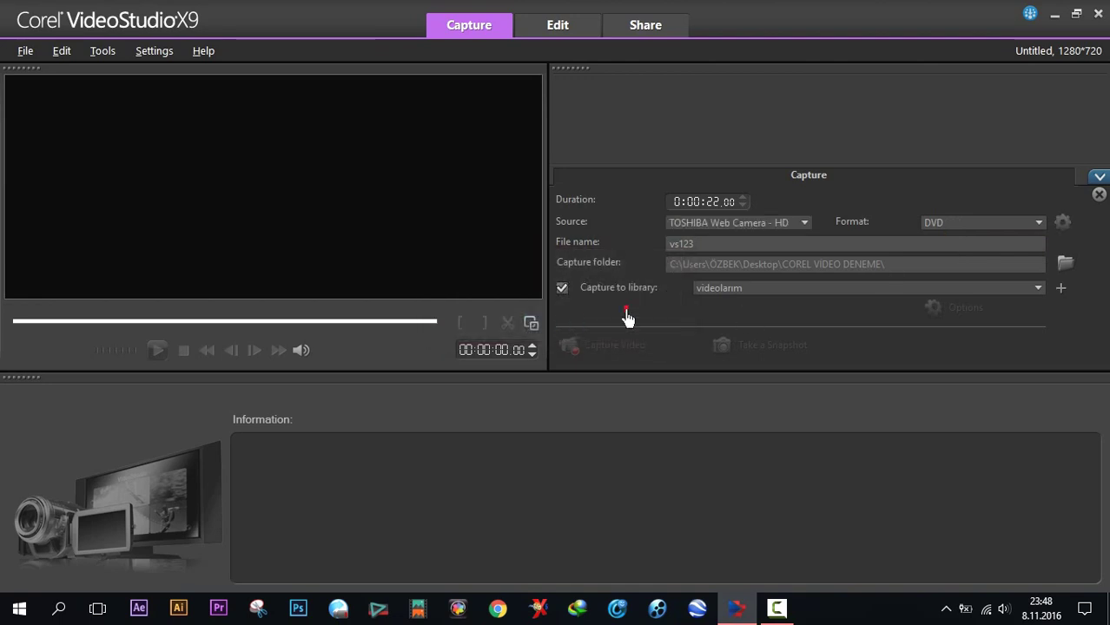
left_click(561, 285)
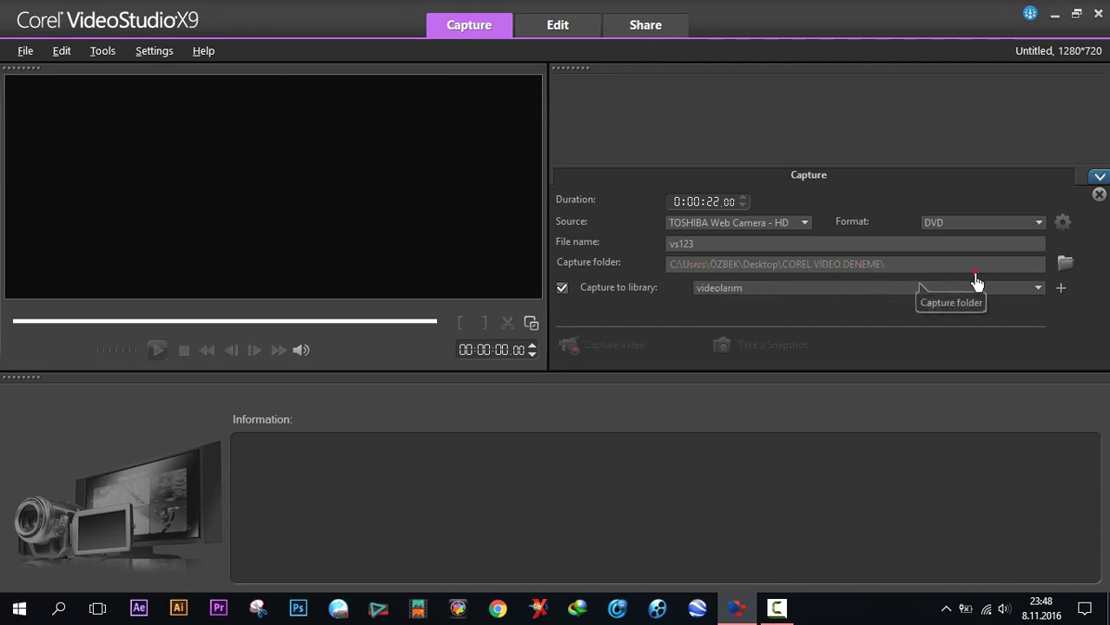
left_click(1065, 267)
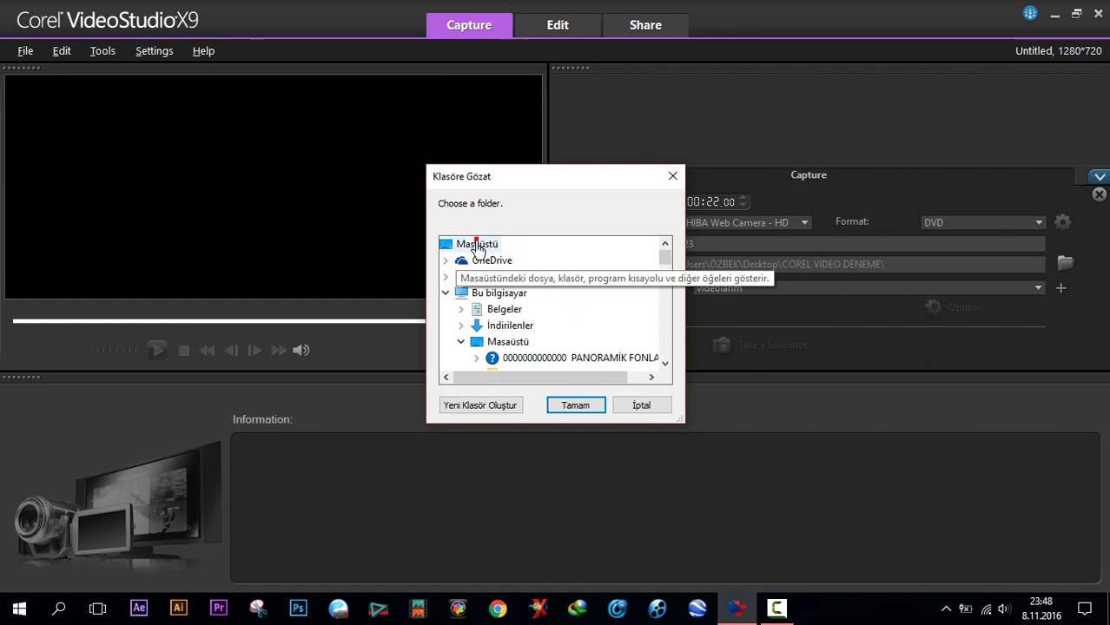
left_click(641, 407)
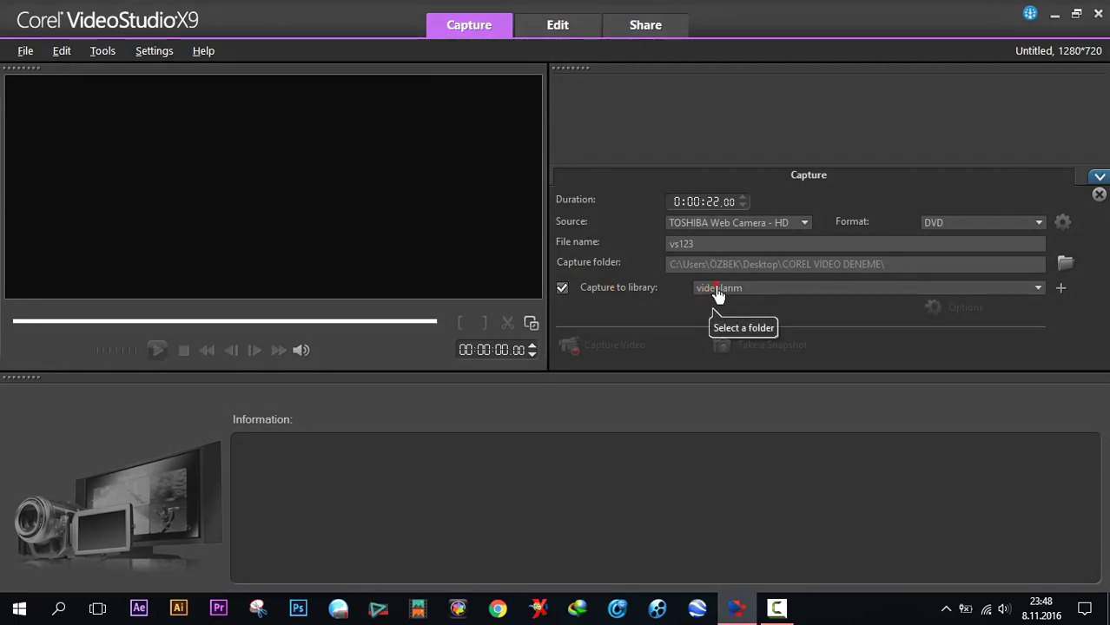
Add a new library folder named 123 as the destination for captured video
left_click(1062, 290)
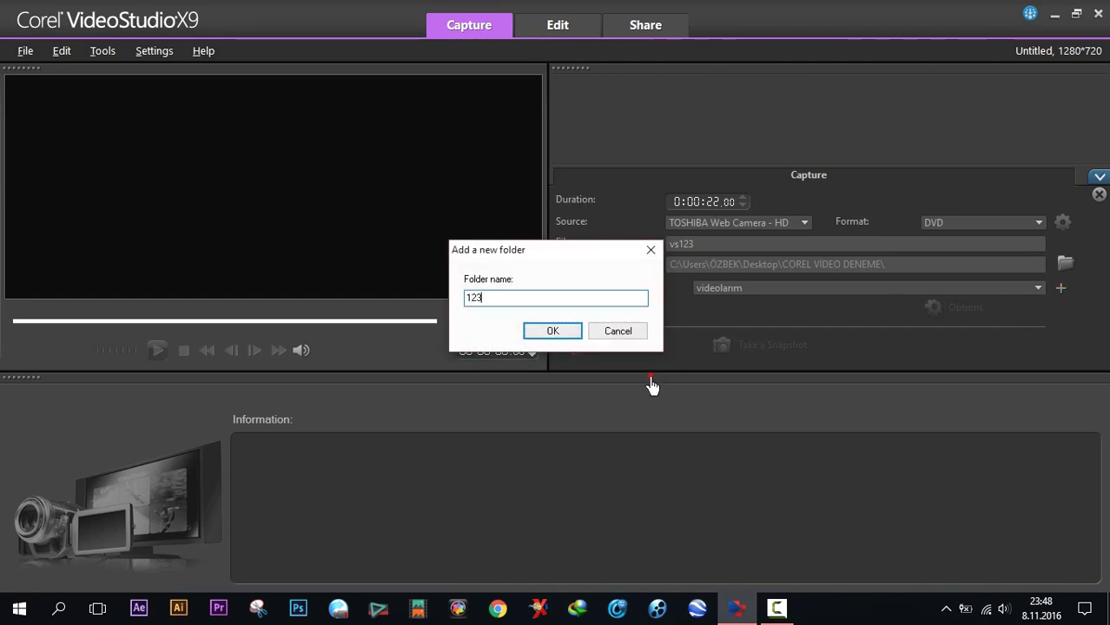
type("123")
left_click(553, 332)
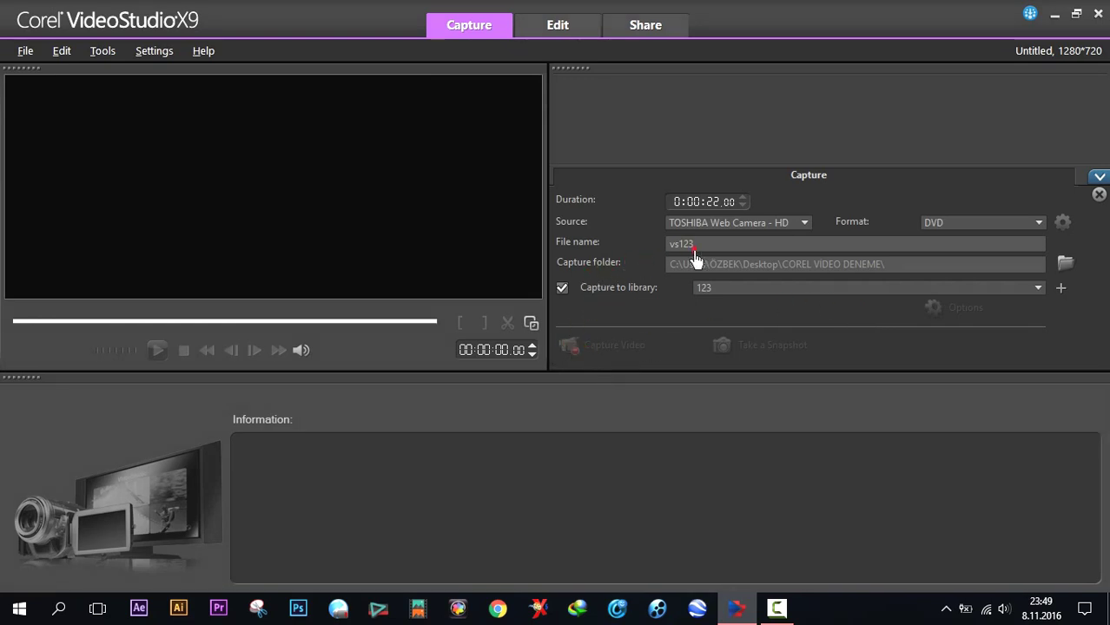
Set the capture format to MPEG2 HD and close the video capture settings
left_click(1040, 224)
left_click(938, 250)
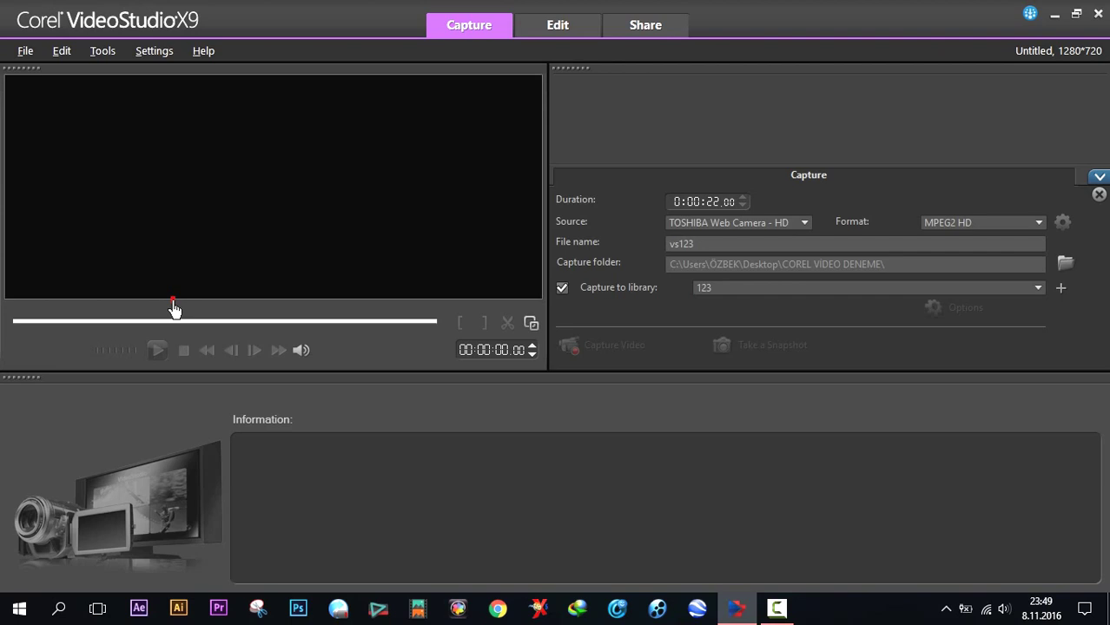
left_click(1098, 198)
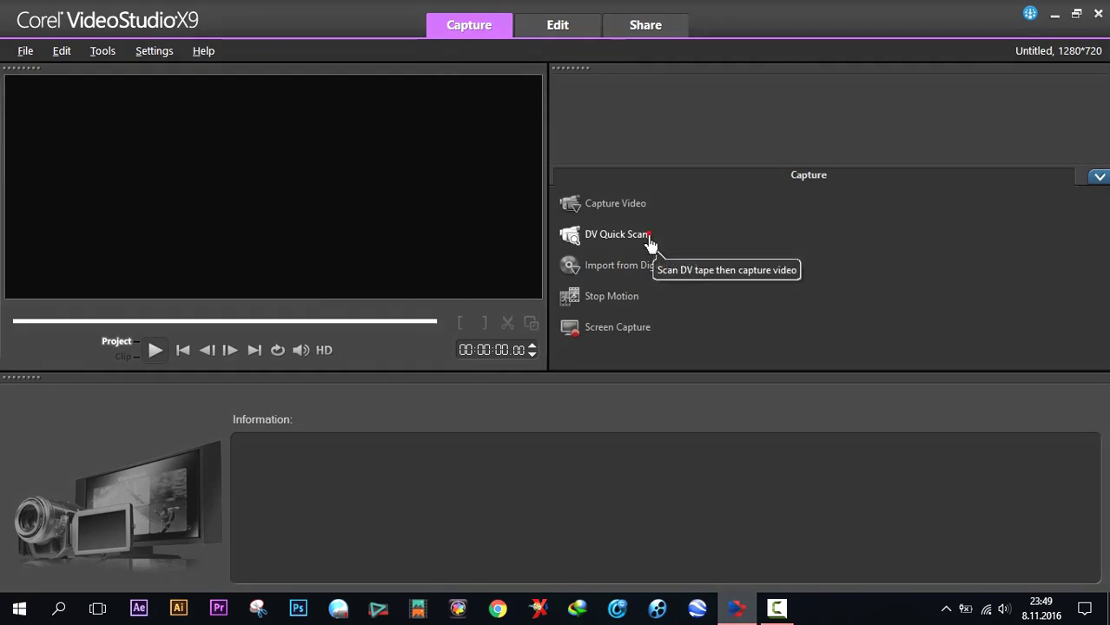
View the DV Quick Scan settings, close that window and return to the Capture workspace
left_click(605, 241)
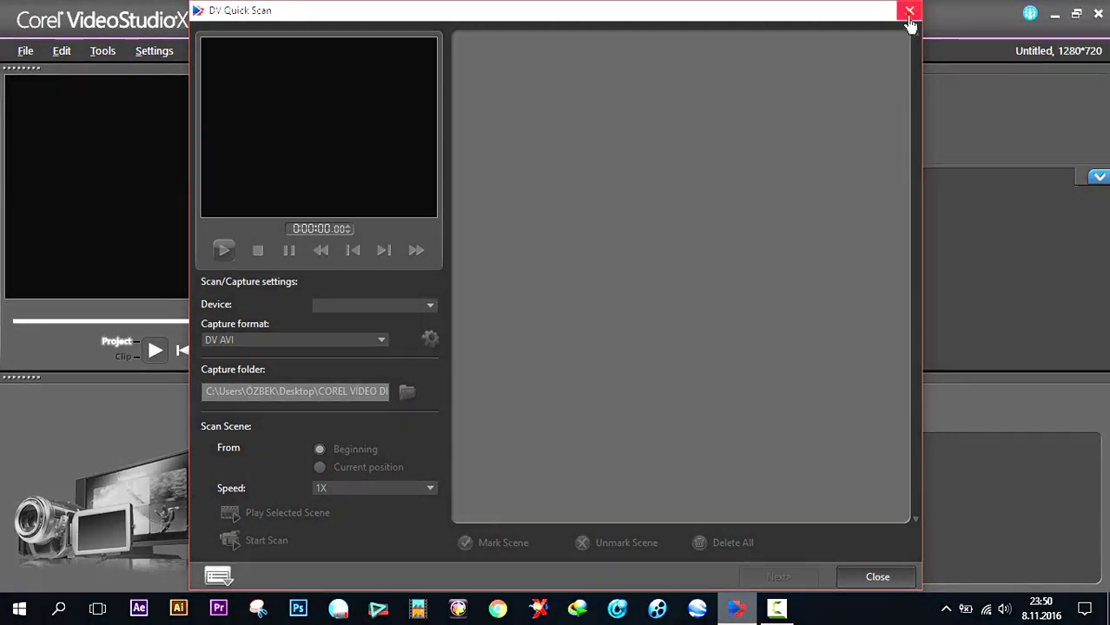
left_click(907, 11)
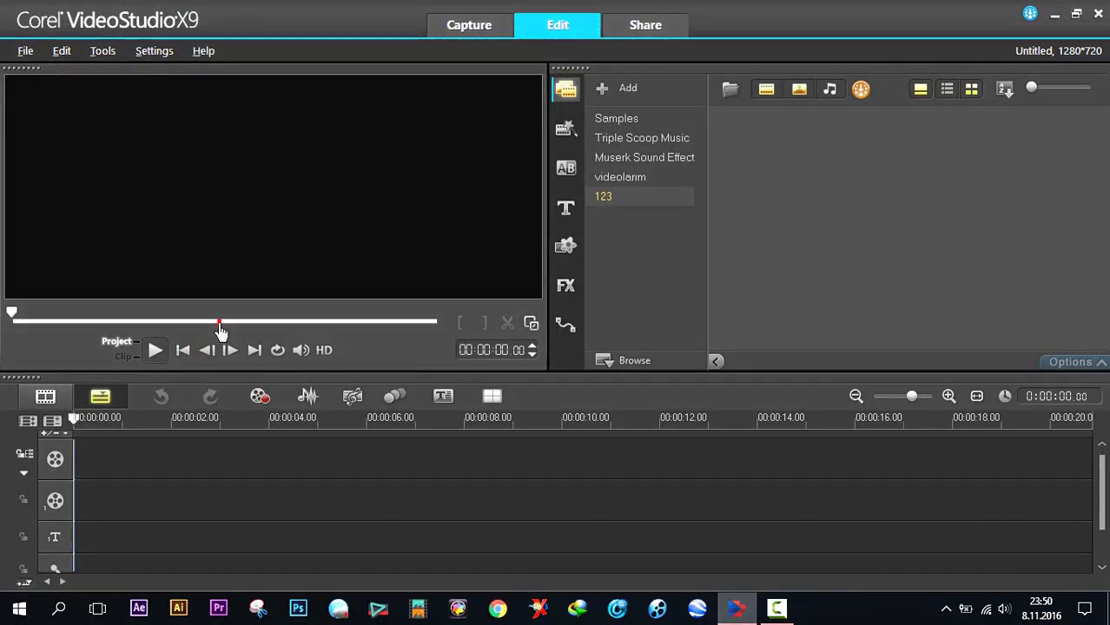
left_click(458, 35)
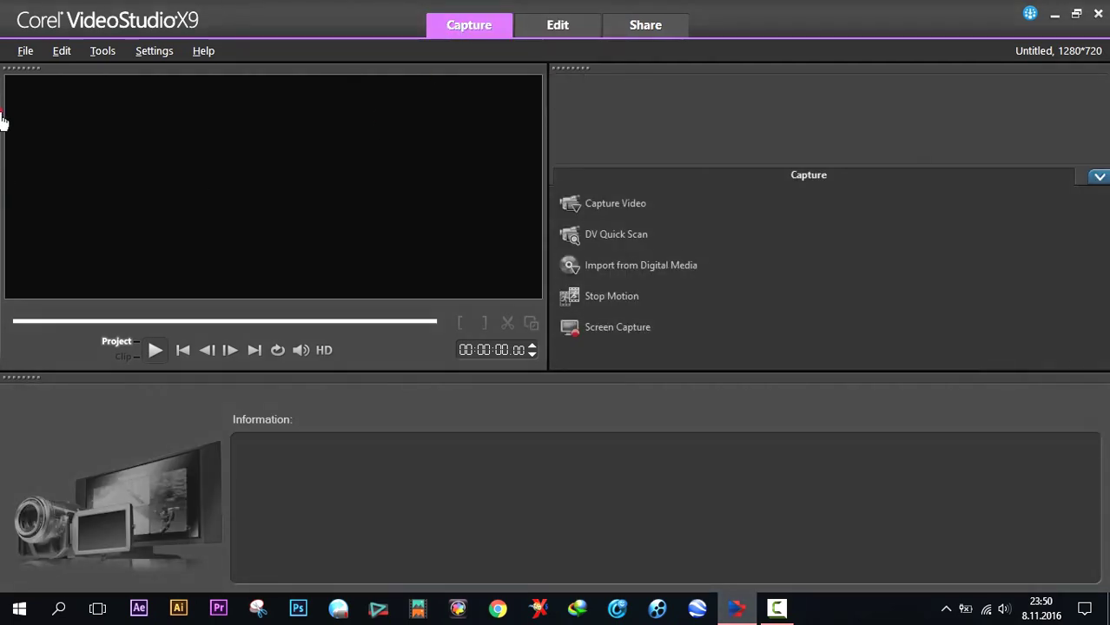
Start an import from digital media using the COREL VİDEO DENEME desktop folder as the source
left_click(595, 271)
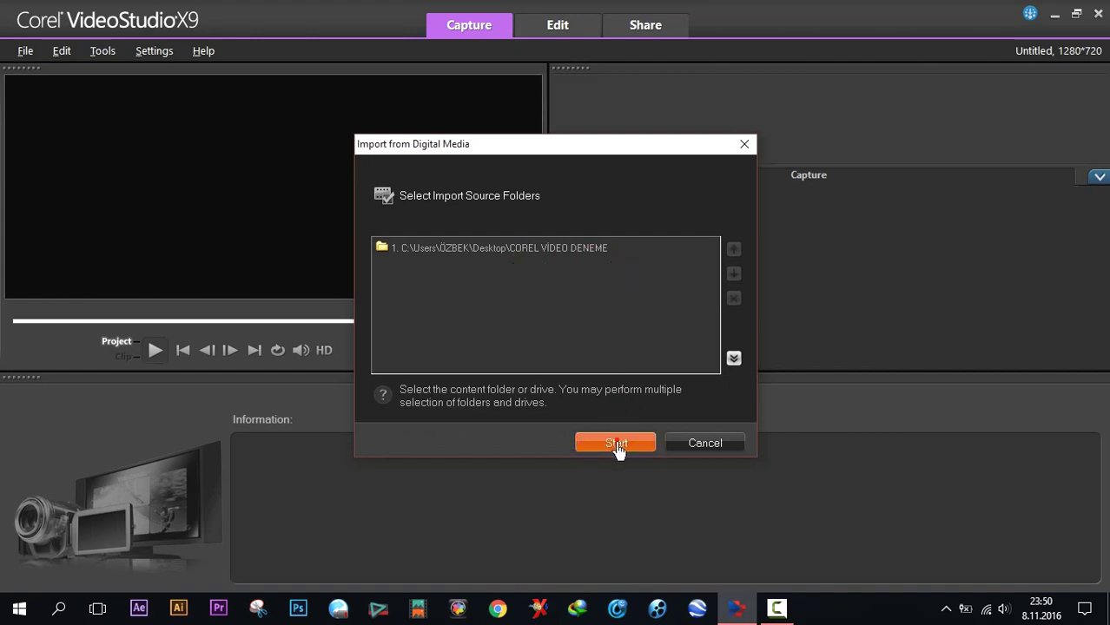
left_click(487, 251)
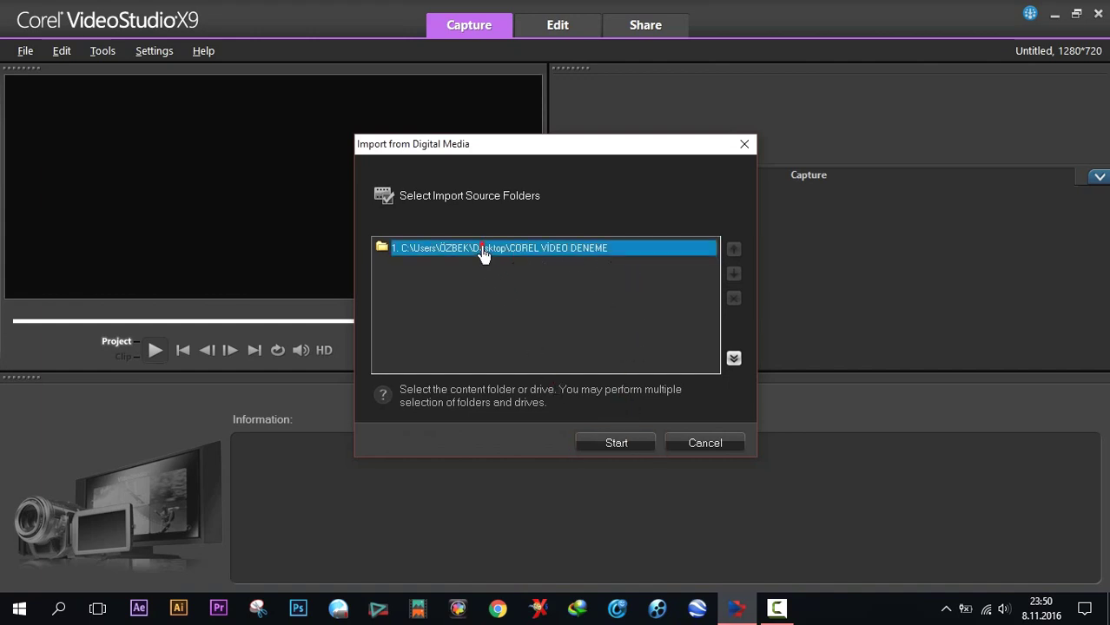
left_click(613, 445)
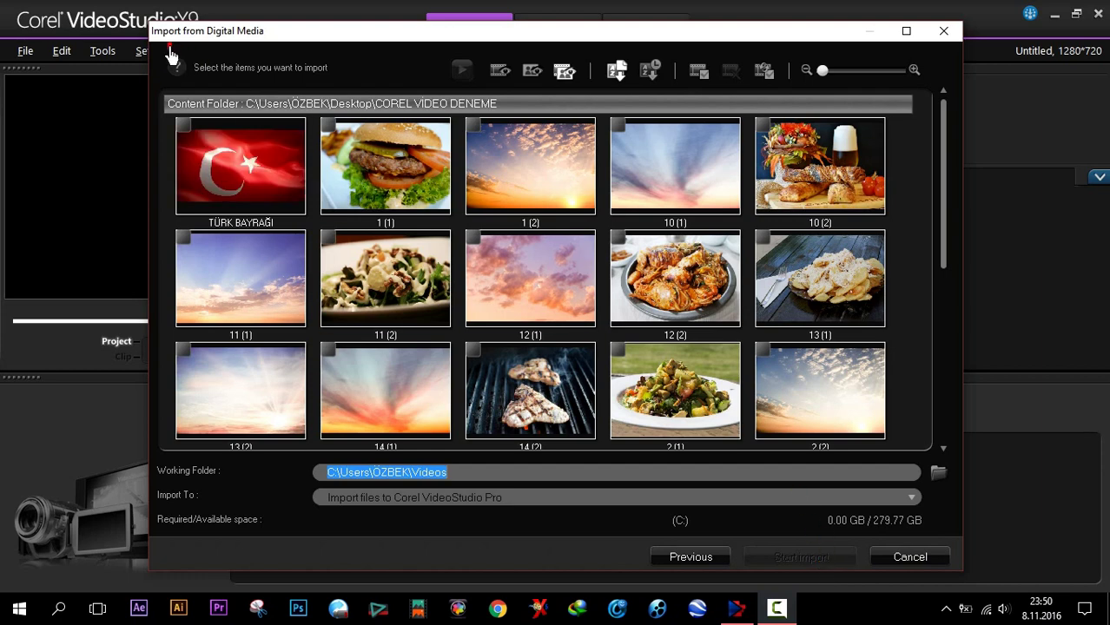
Mark TÜRK BAYRAĞI, 1 (1), 1 (2), 10 (1), 10 (2), 11 (1), 11 (2) and 12 (1), and start importing them
left_click(185, 126)
left_click(329, 127)
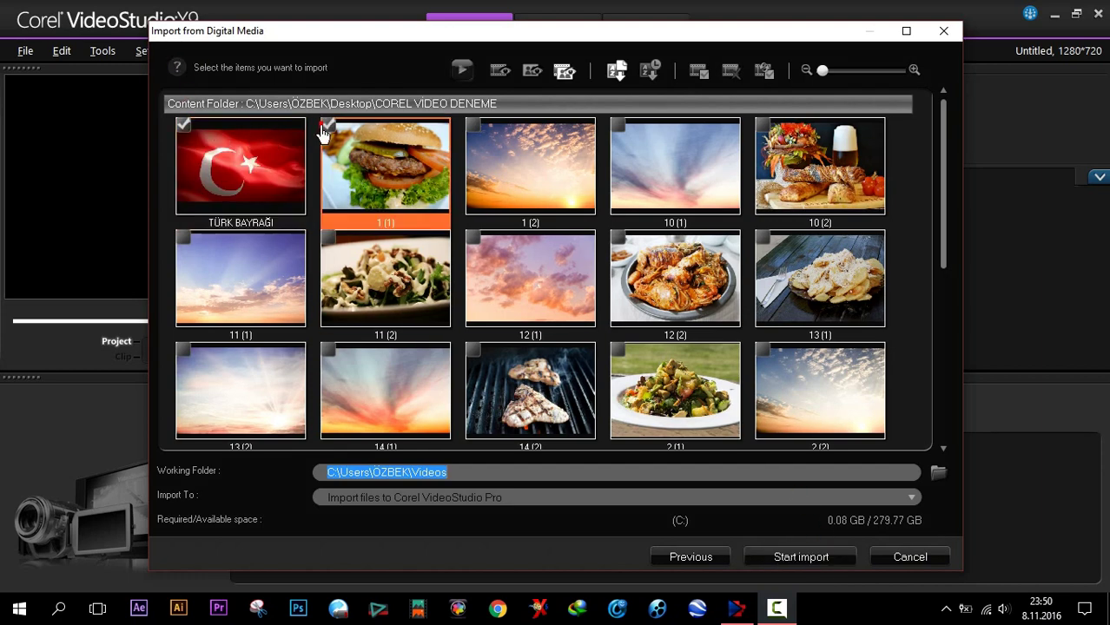
left_click(473, 130)
left_click(617, 127)
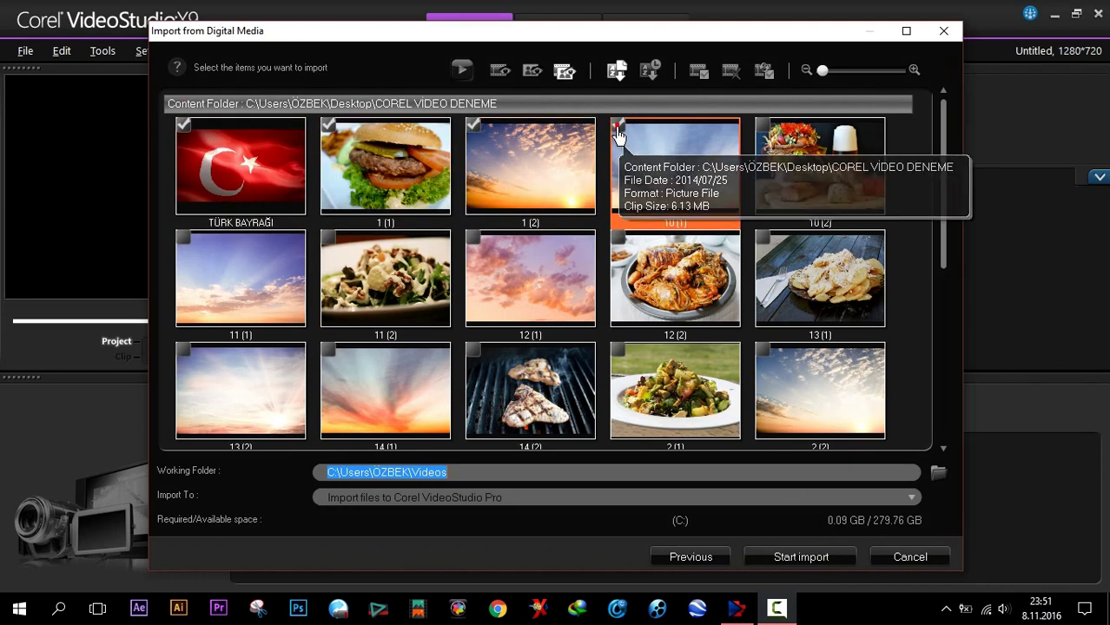
left_click(764, 127)
left_click(184, 237)
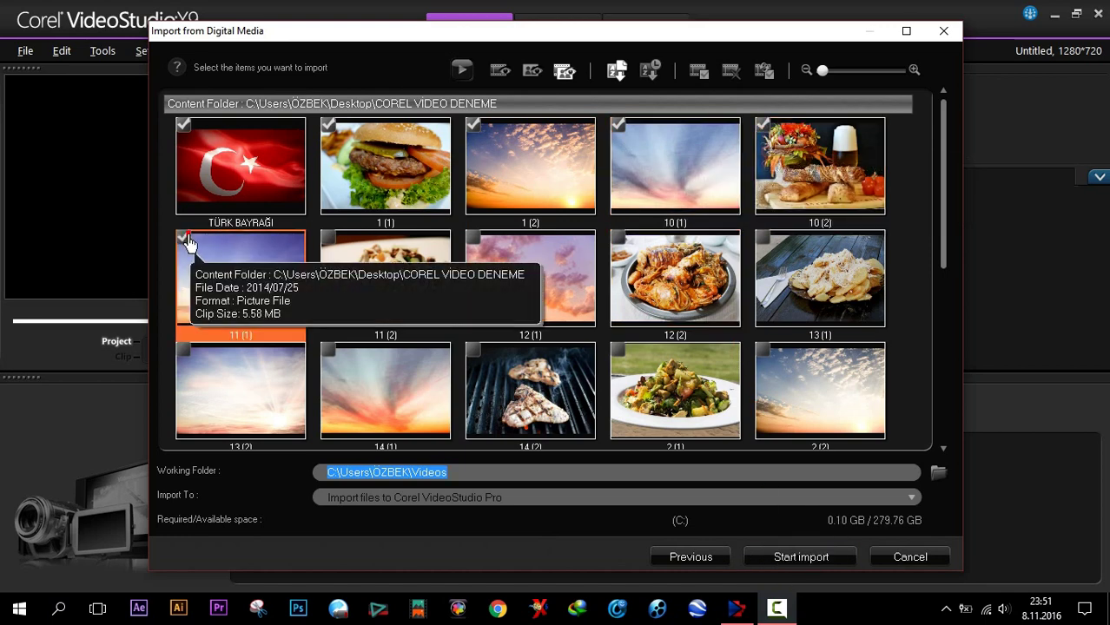
left_click(329, 237)
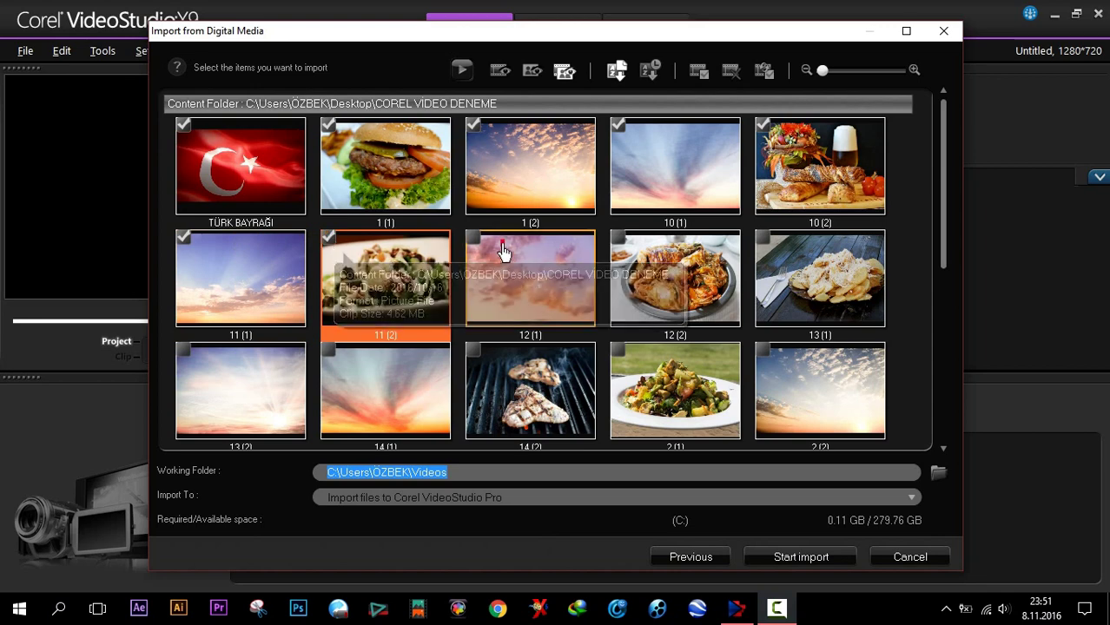
left_click(475, 238)
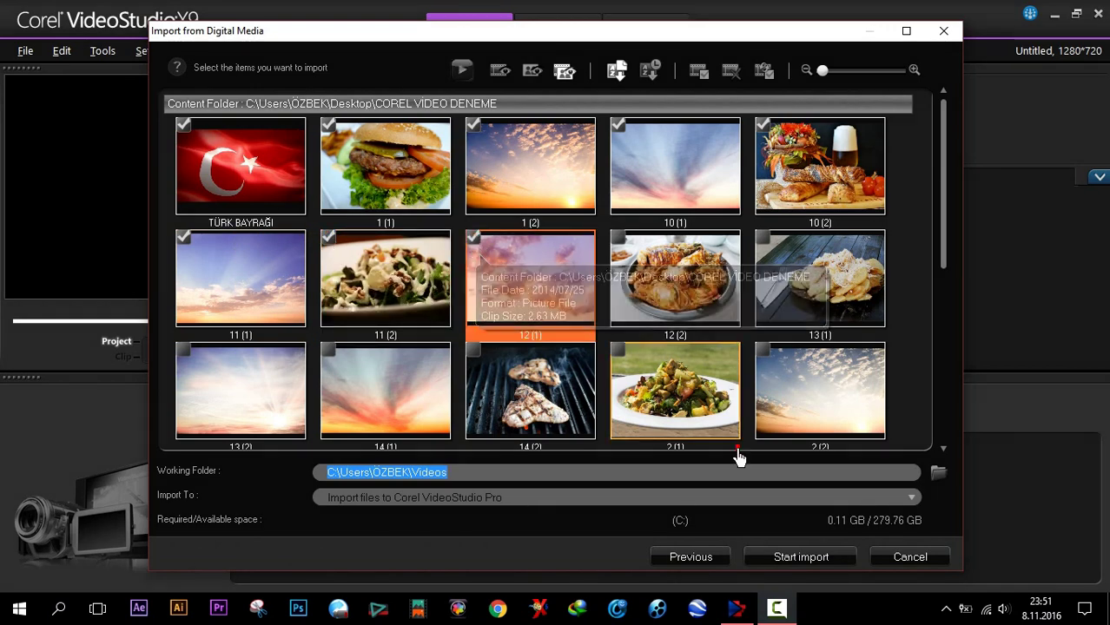
left_click(799, 561)
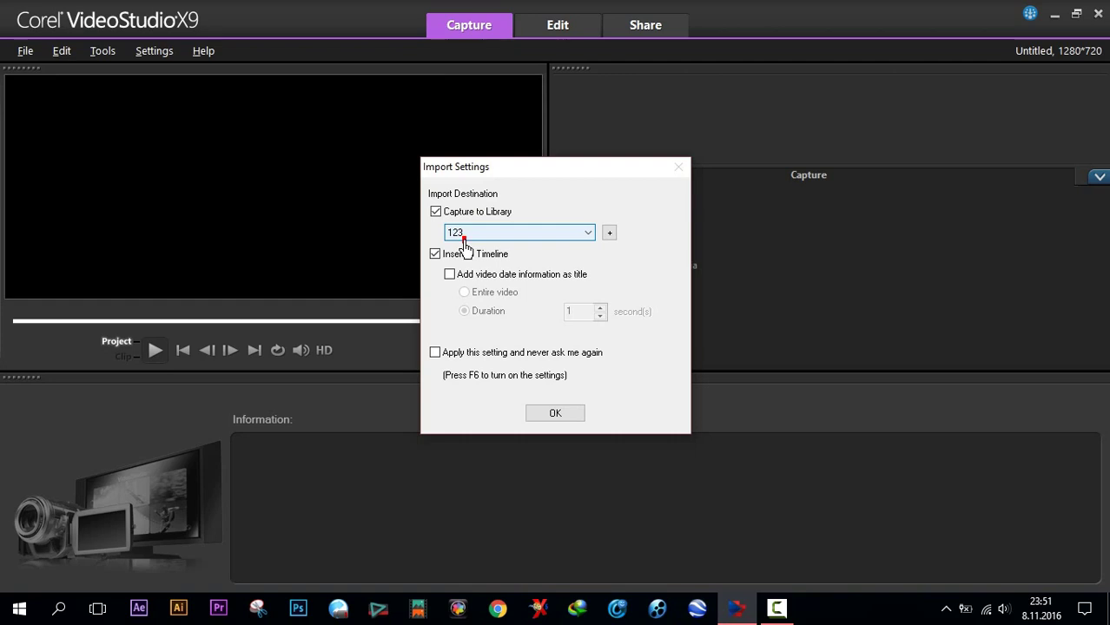
Add library folder 456 as the import destination, confirm the import and accept matching the project settings to the video
left_click(610, 234)
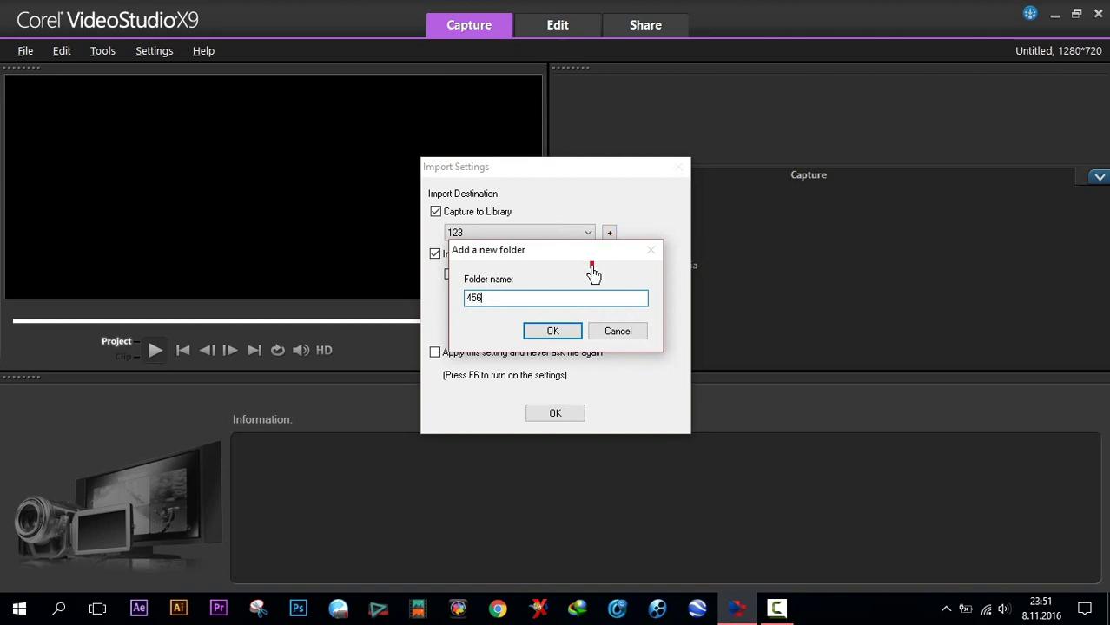
left_click(563, 335)
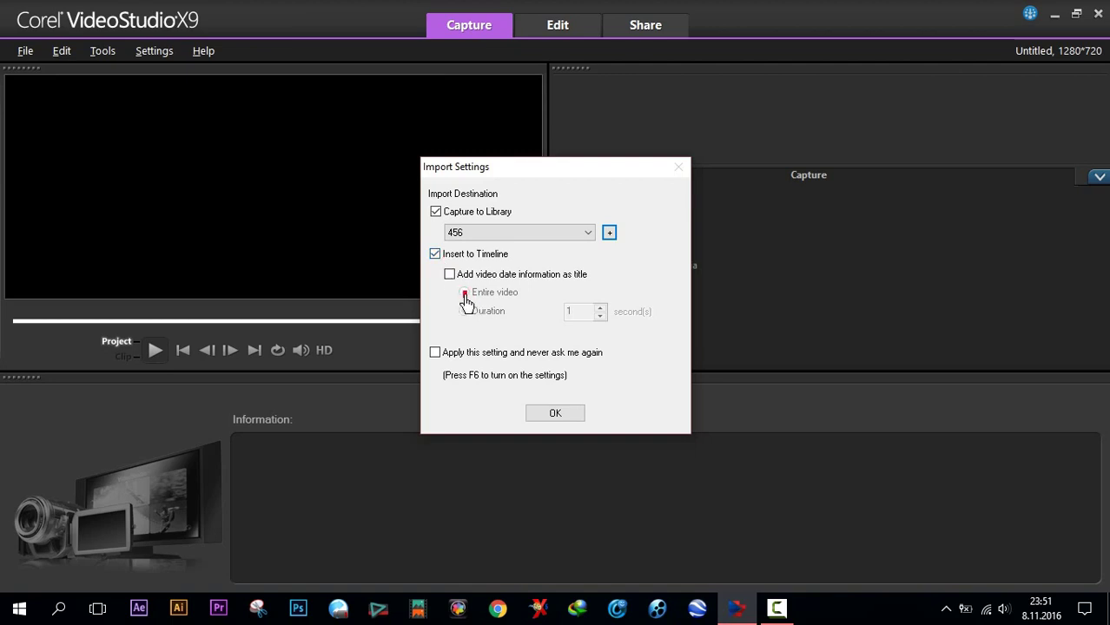
left_click(552, 416)
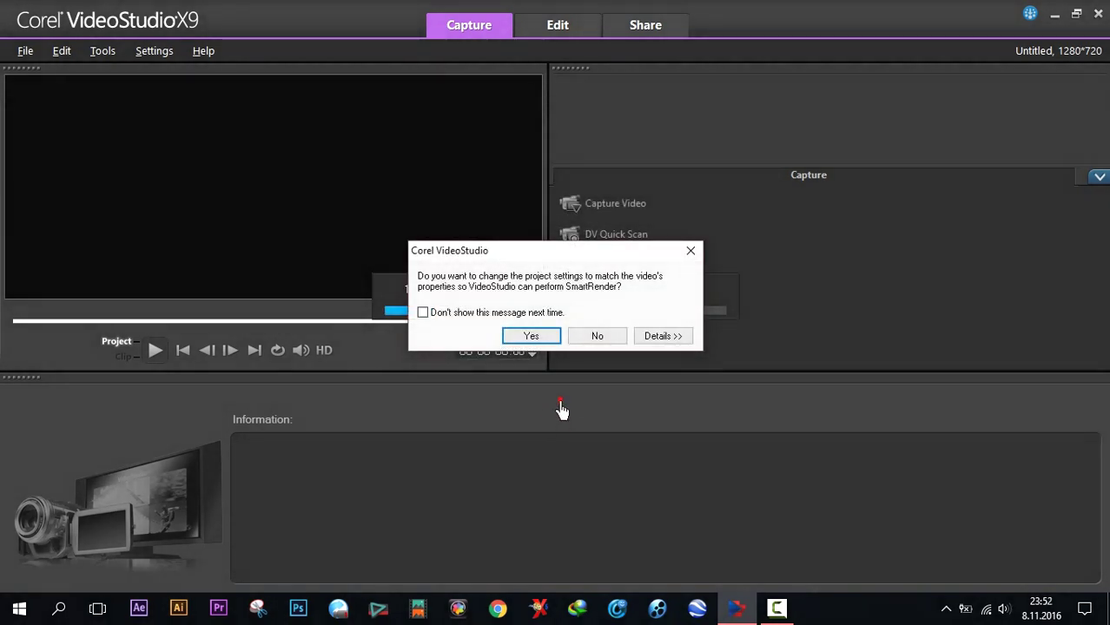
left_click(533, 339)
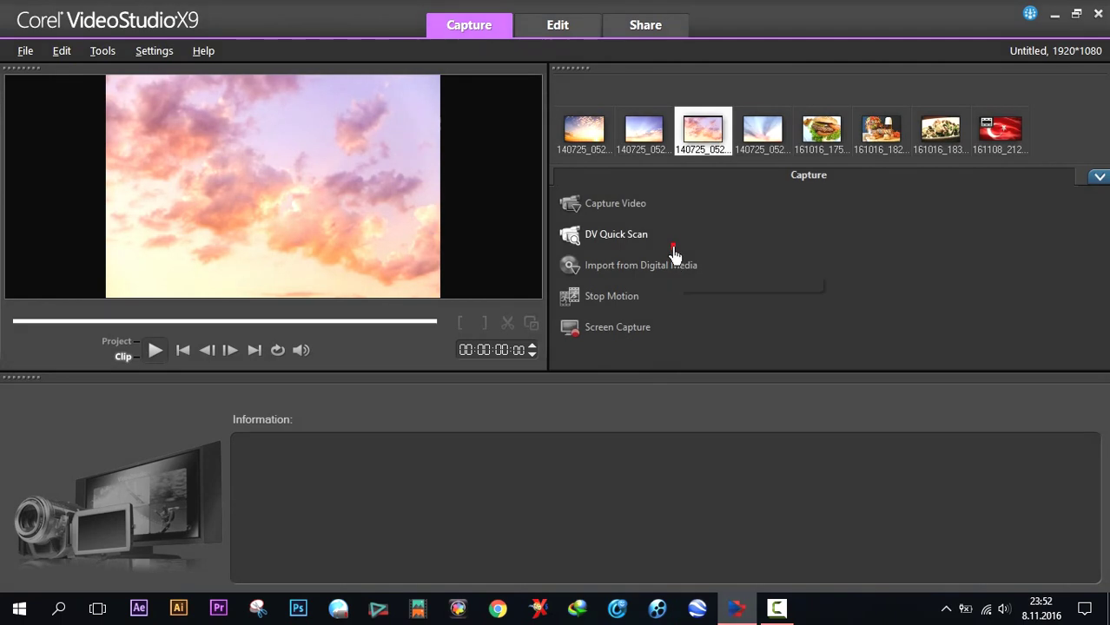
Show all imported clips on the timeline in the Edit workspace and select the Turkish flag video clip
left_click(558, 28)
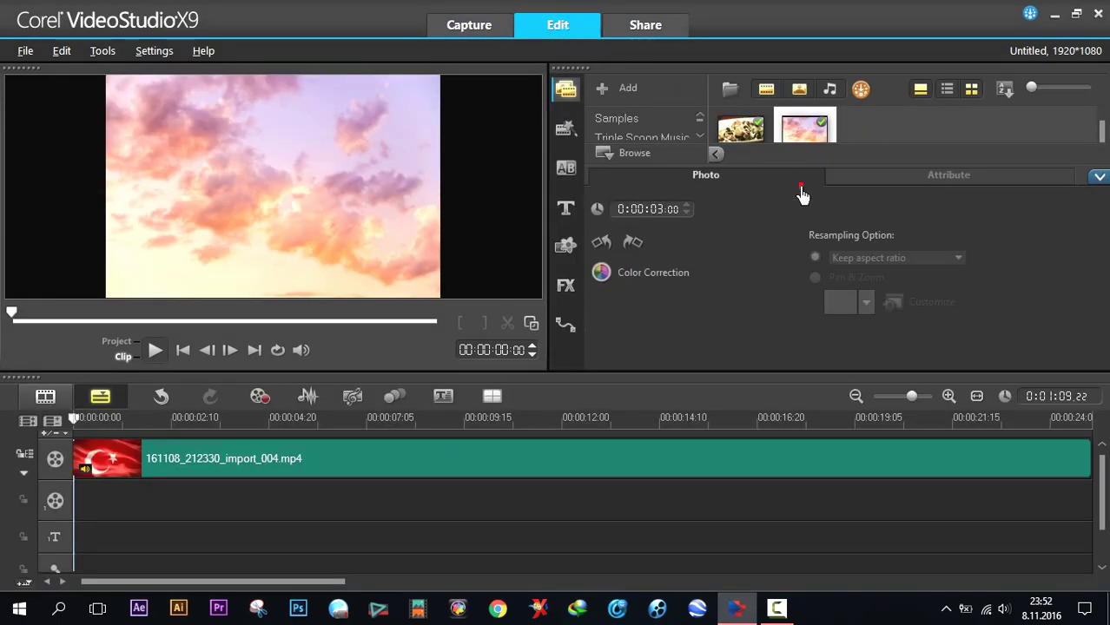
left_click(856, 398)
left_click(856, 398)
left_click(857, 398)
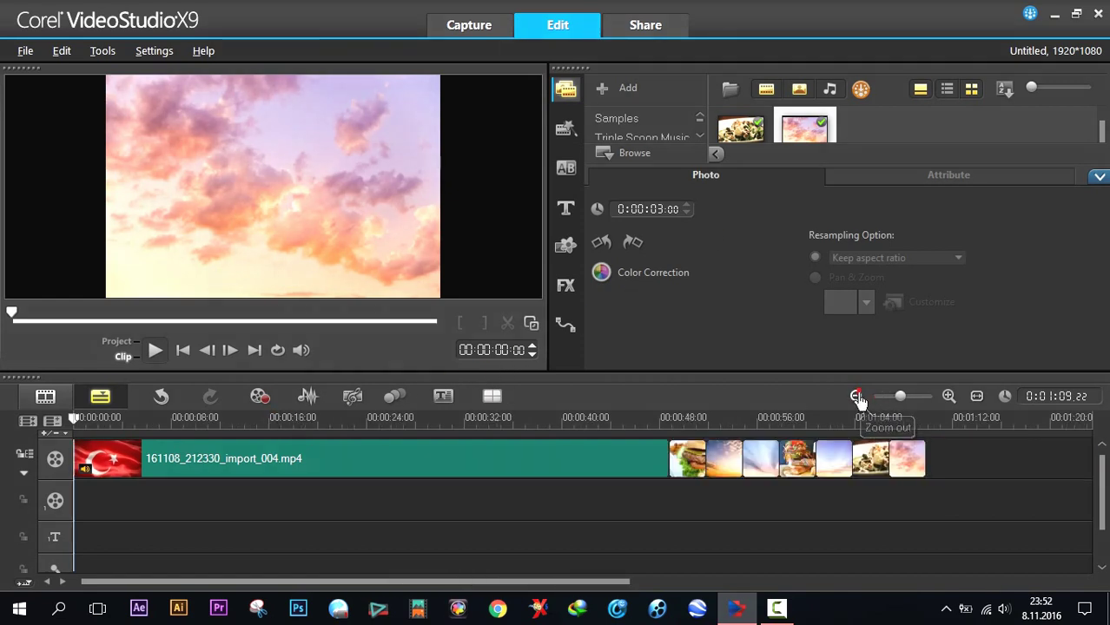
left_click(857, 398)
left_click(855, 397)
left_click(856, 397)
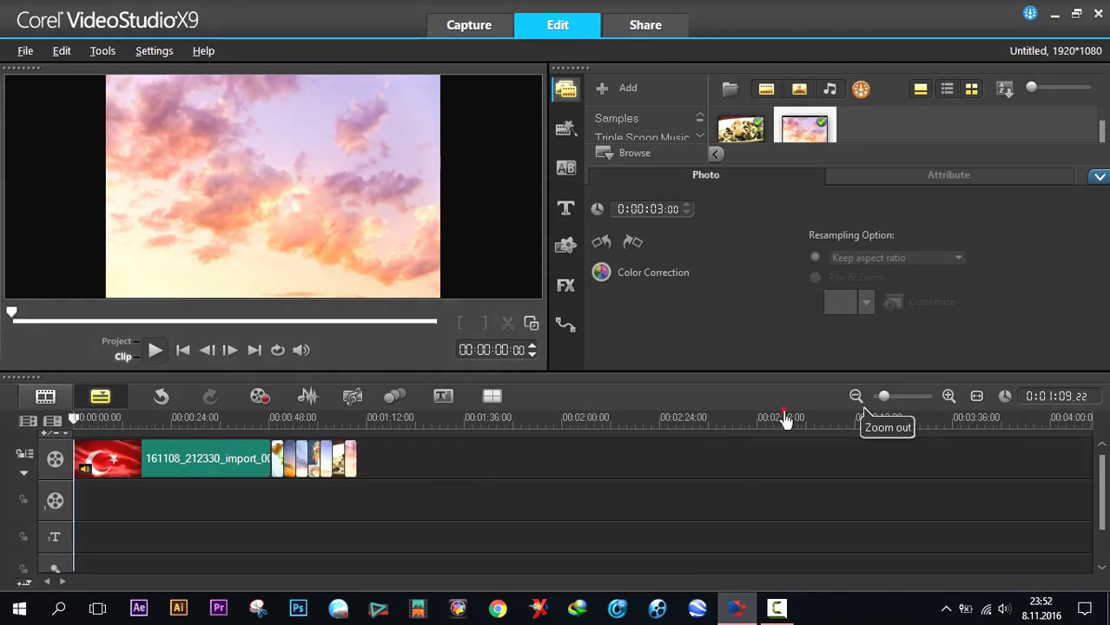
left_click(177, 461)
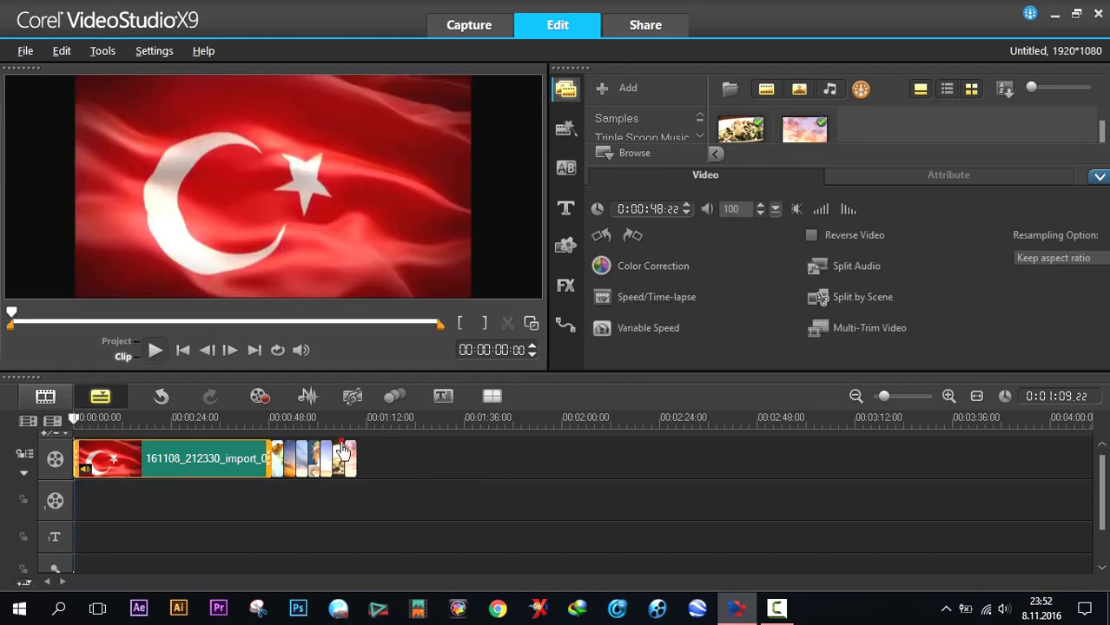
Collapse the clip options and open Stop Motion from the Capture workspace
left_click(1099, 177)
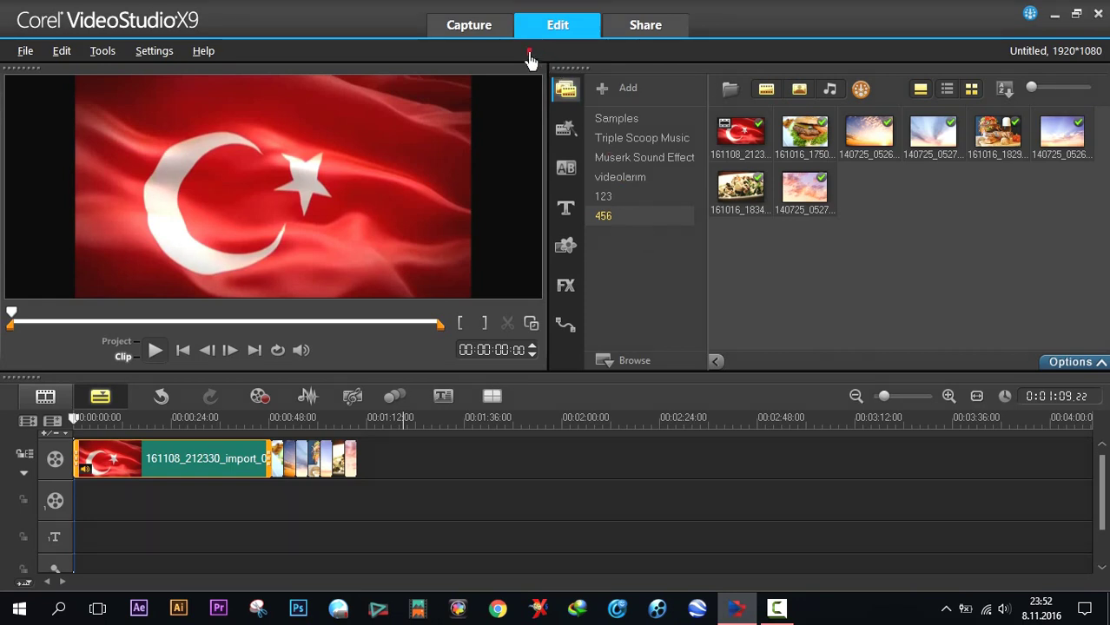
left_click(460, 33)
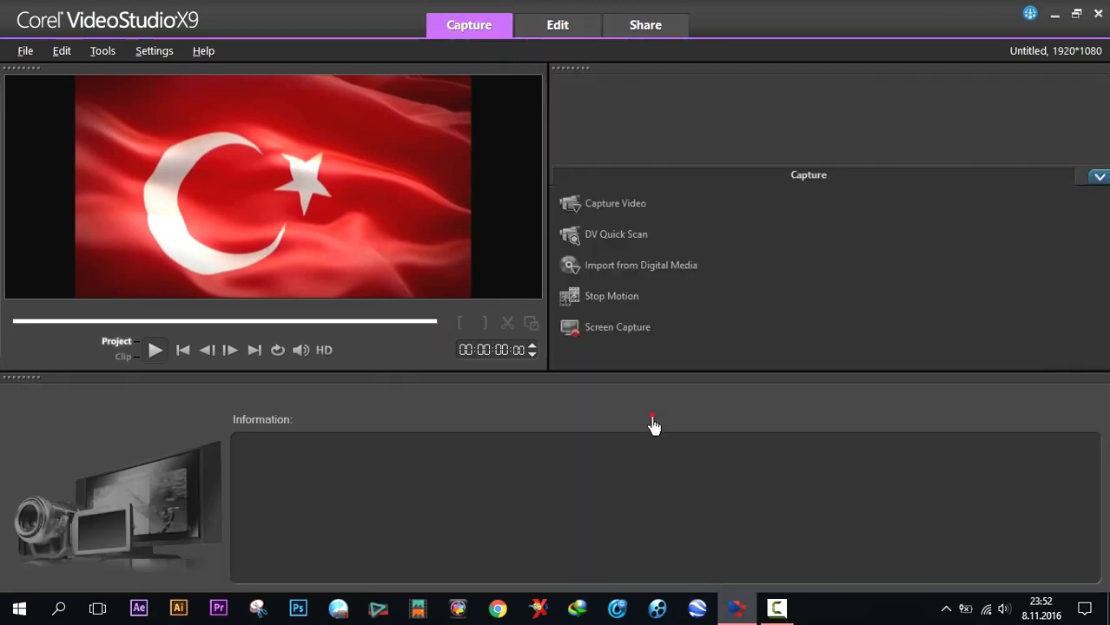
left_click(597, 304)
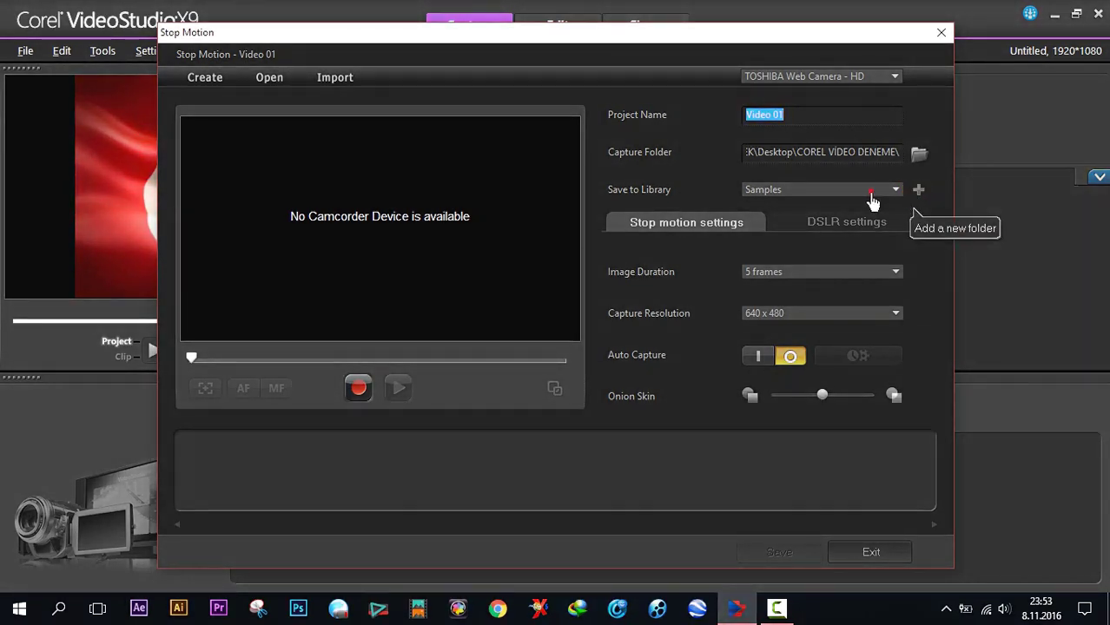
Set the stop motion project's library folder to videolarım and image duration to 4 frames, and close the Stop Motion window
left_click(894, 191)
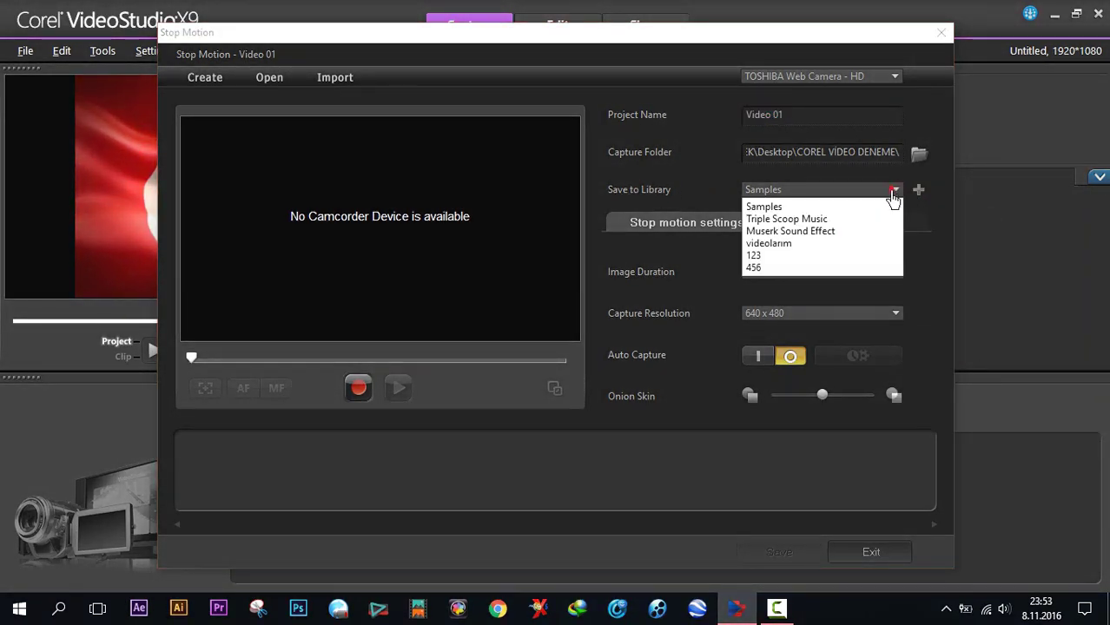
left_click(782, 244)
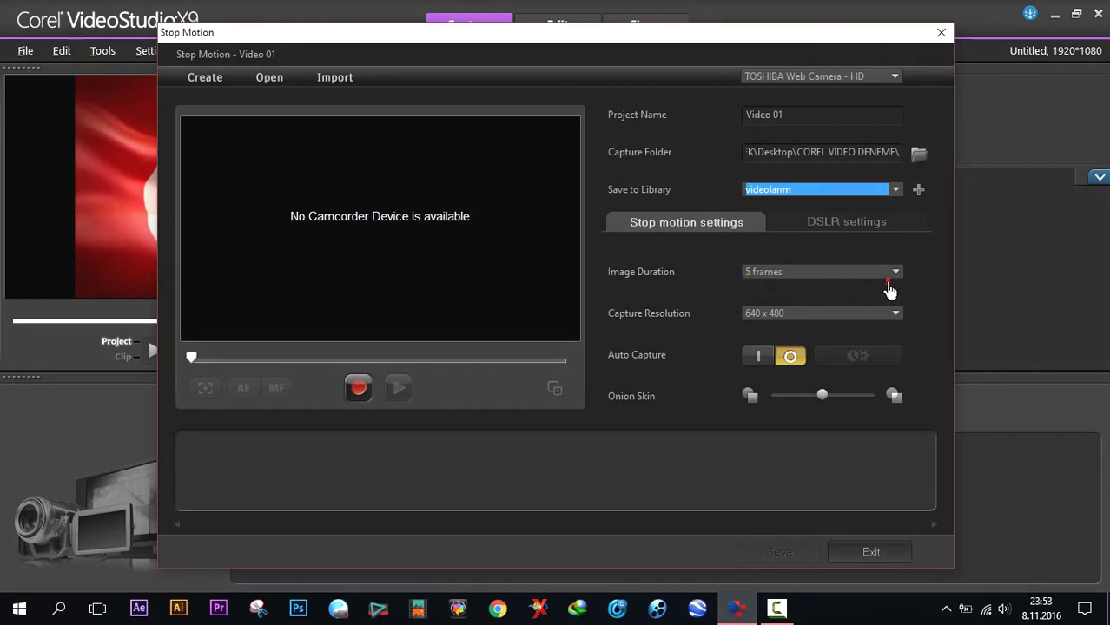
left_click(896, 274)
left_click(869, 287)
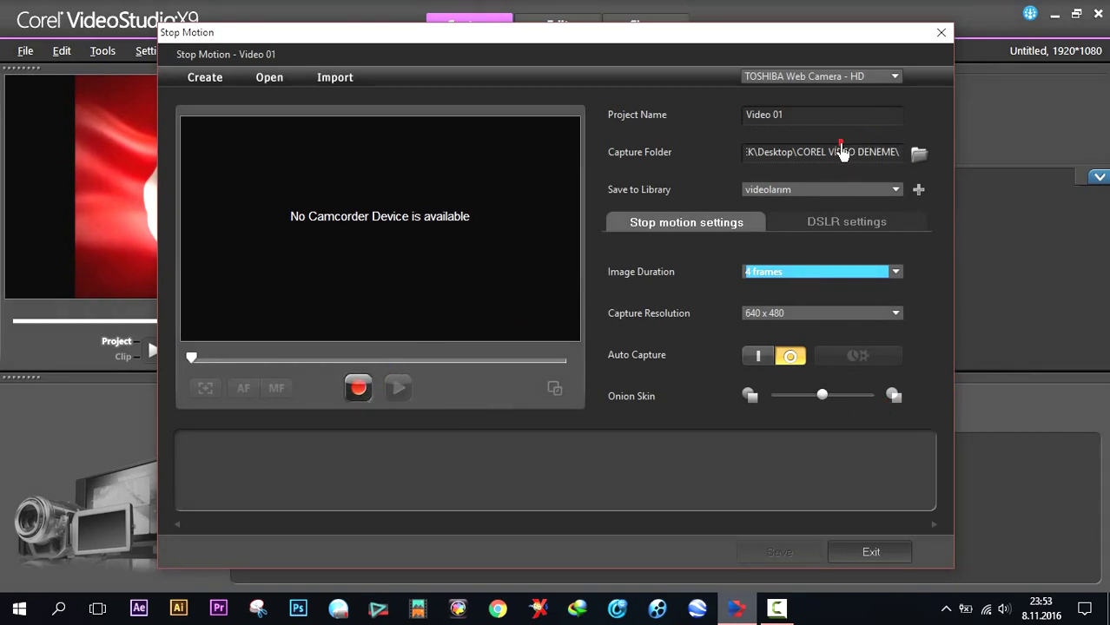
left_click(942, 34)
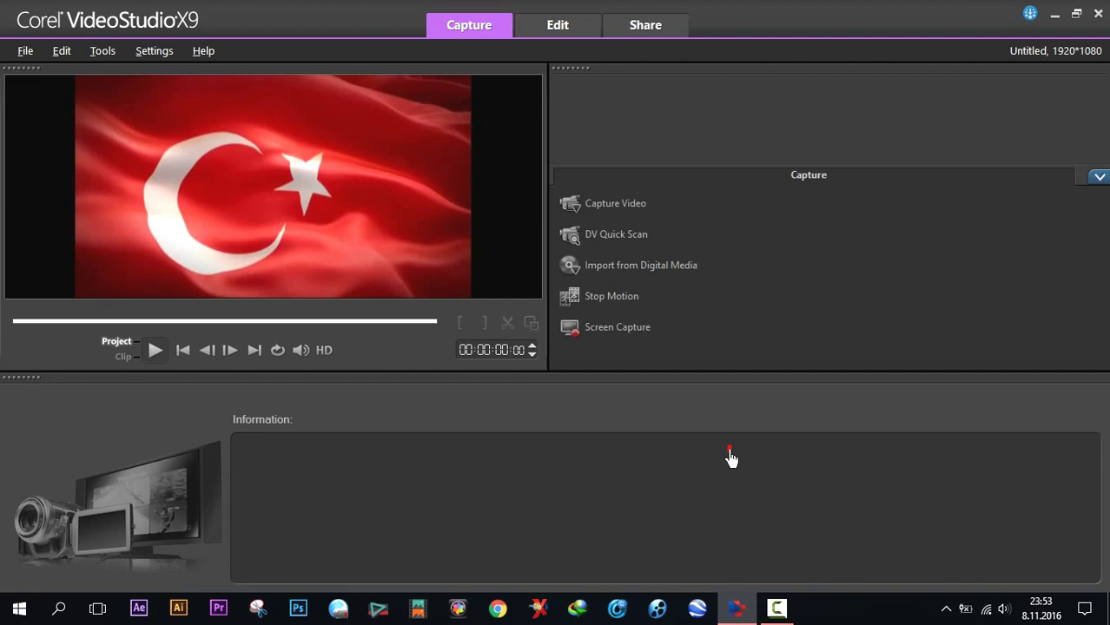
Open Screen Capture and resize a custom recording area over the middle-right of the desktop to about 366 × 708 pixels
left_click(604, 330)
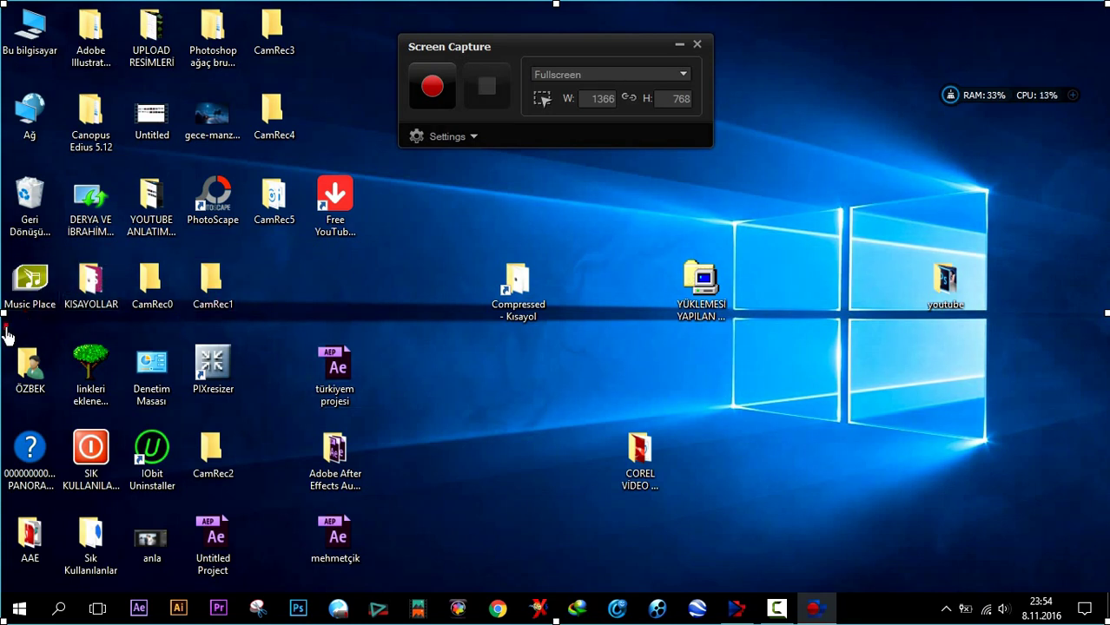
left_click(588, 78)
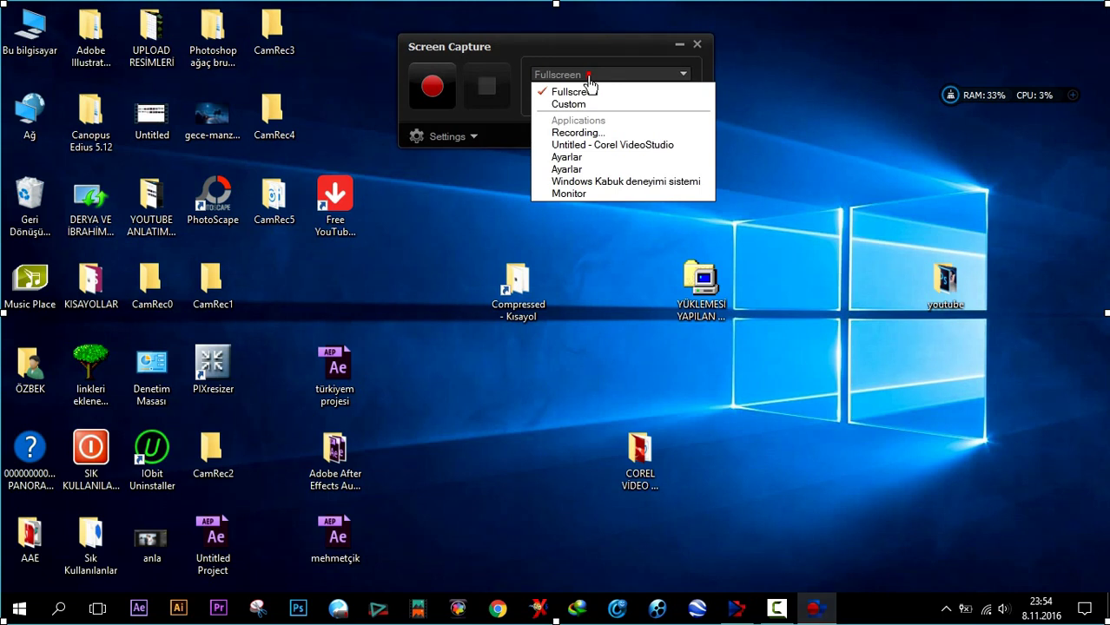
left_click(582, 104)
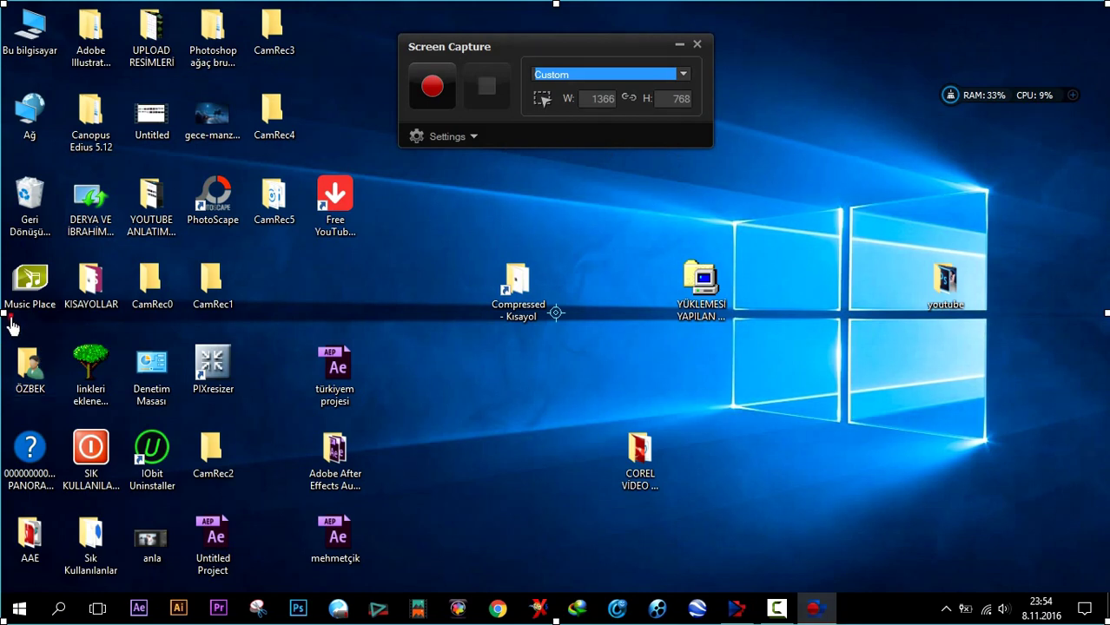
left_click_drag(3, 318, 601, 363)
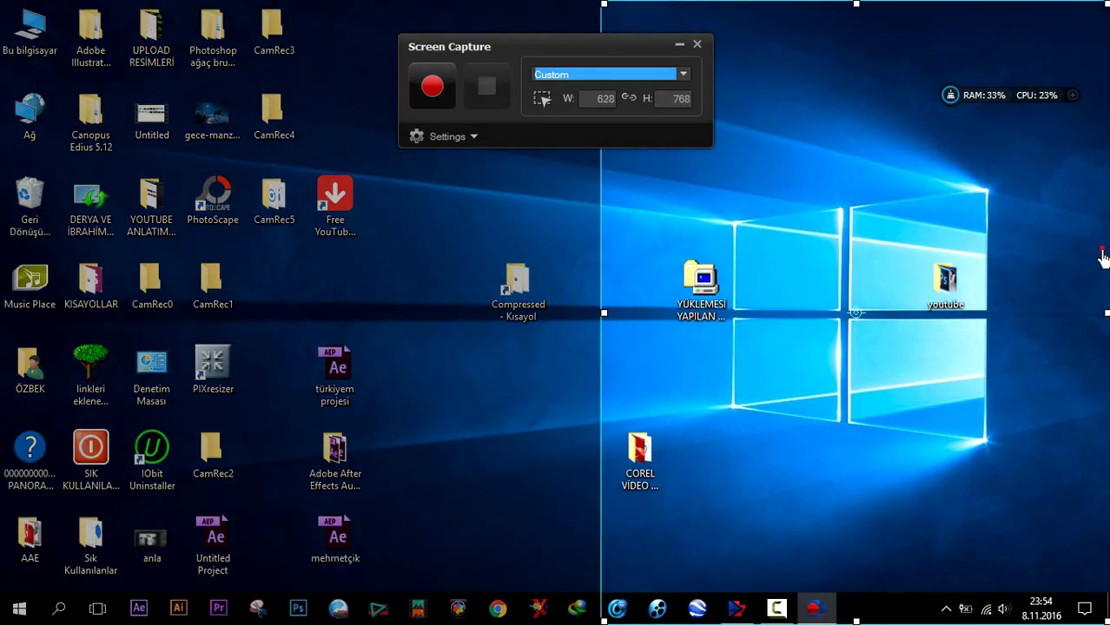
left_click_drag(1103, 317, 900, 328)
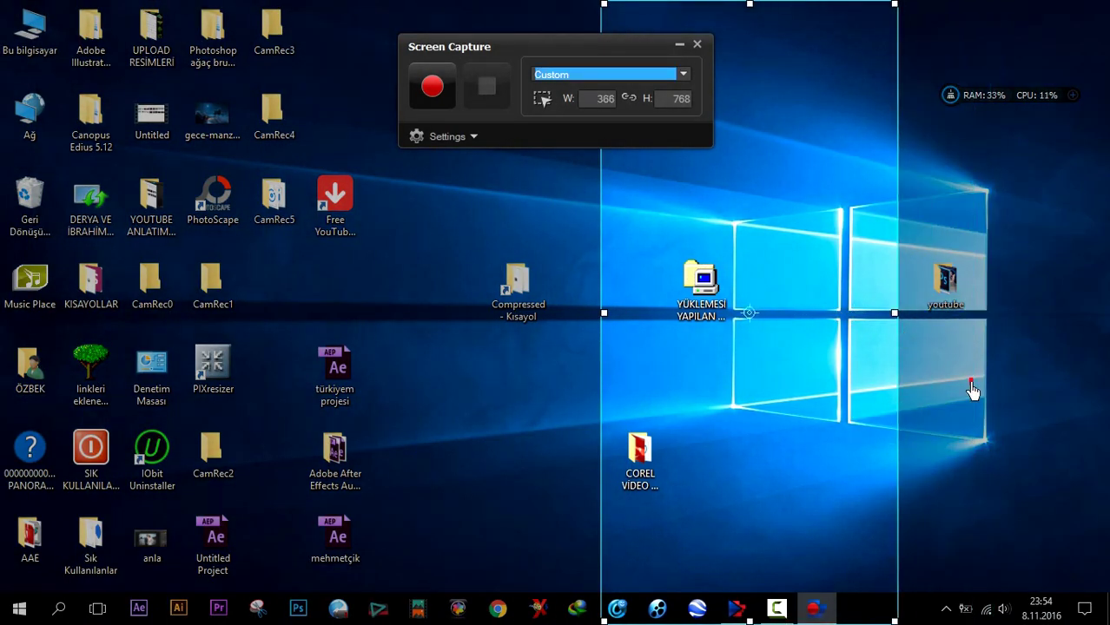
left_click_drag(751, 7, 751, 68)
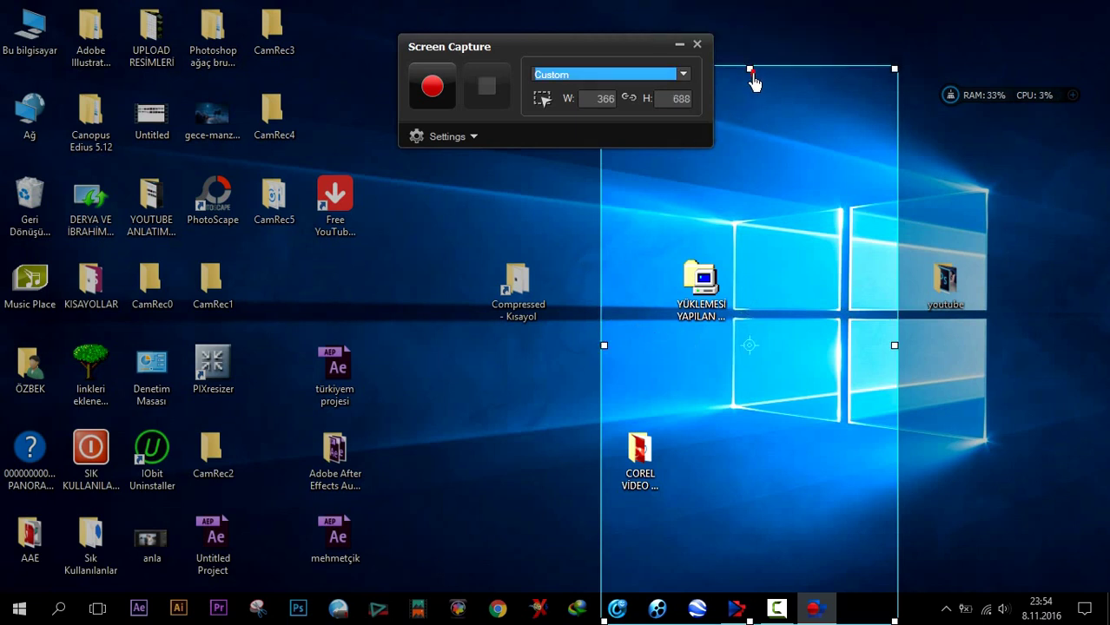
mouse_move(750, 68)
left_mouse_down()
mouse_move(752, 149)
mouse_move(750, 35)
mouse_move(755, 80)
mouse_move(752, 53)
left_mouse_up()
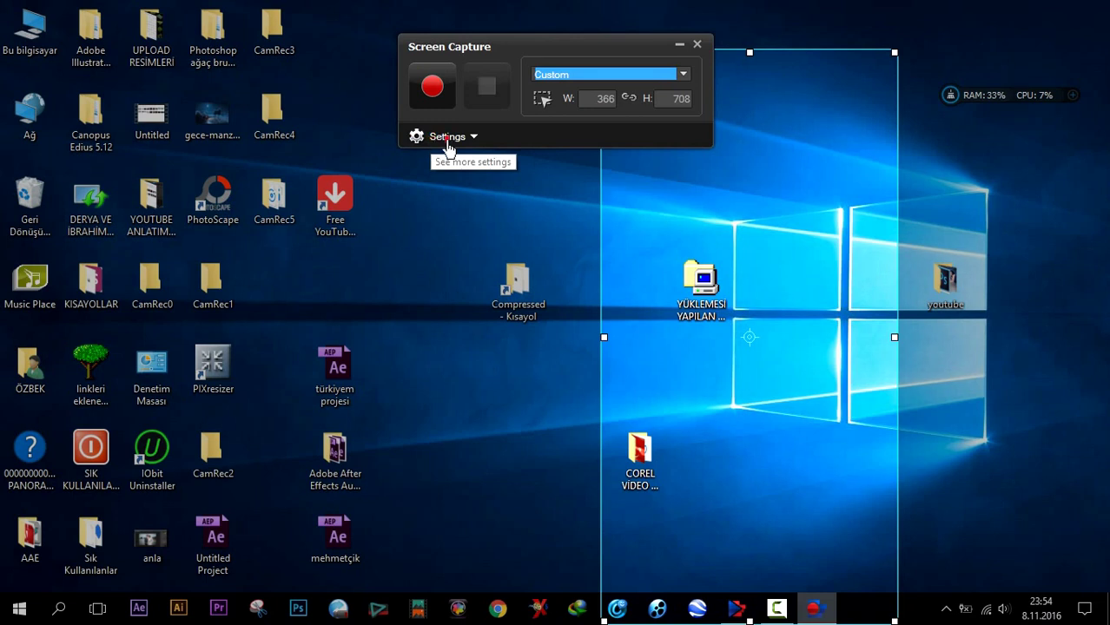
In the screen capture file settings, name the recording 987 and set its library folder to 456, keeping the default save location
left_click(447, 139)
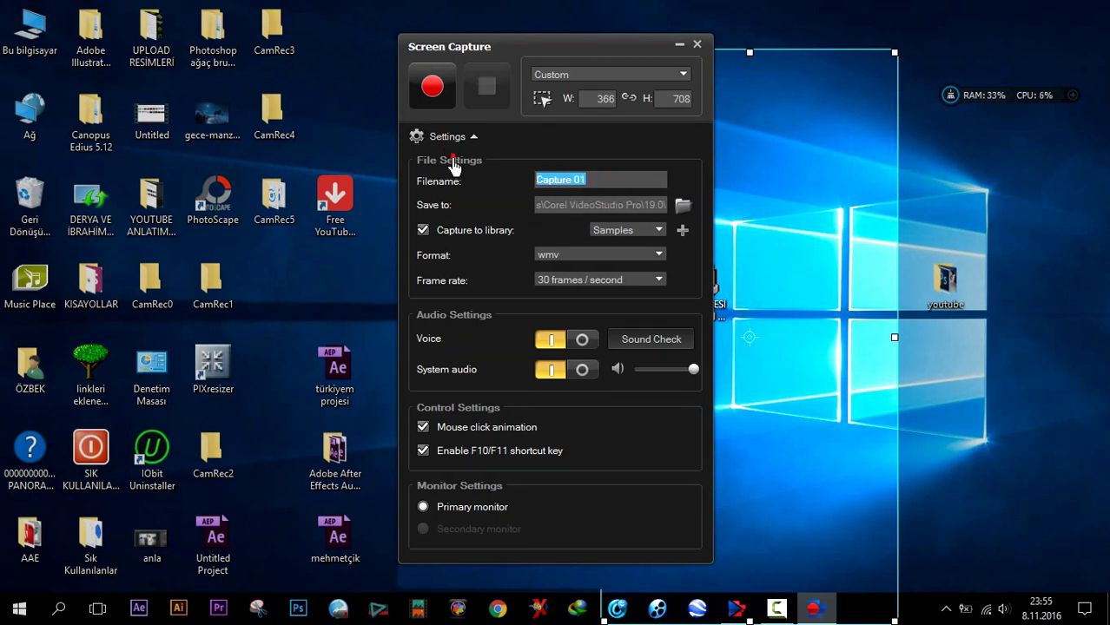
type("987")
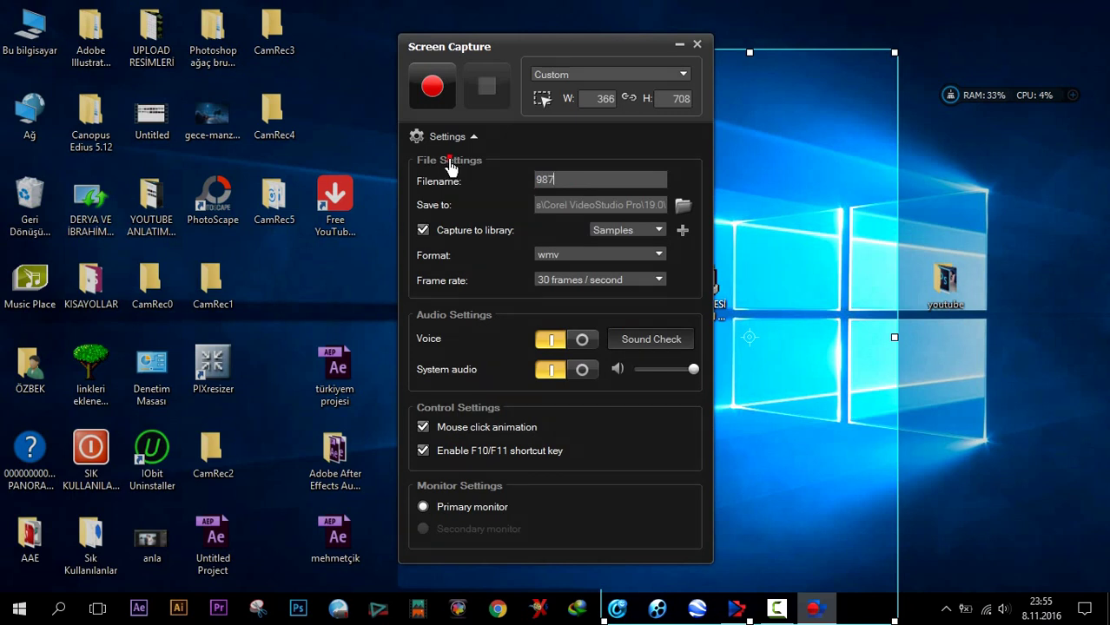
left_click(684, 207)
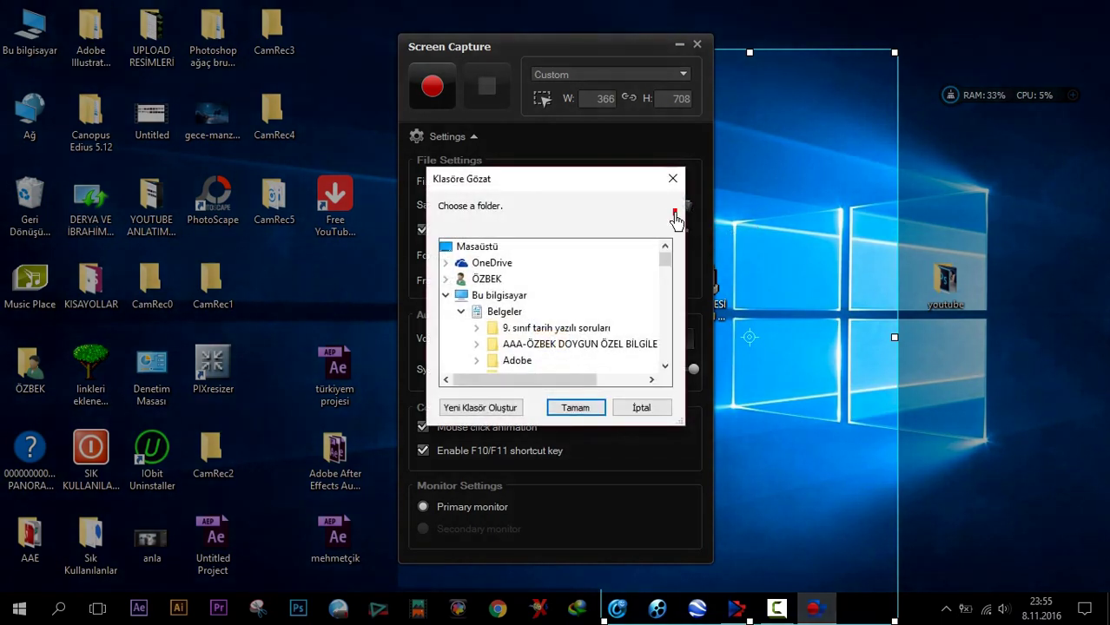
left_click(672, 178)
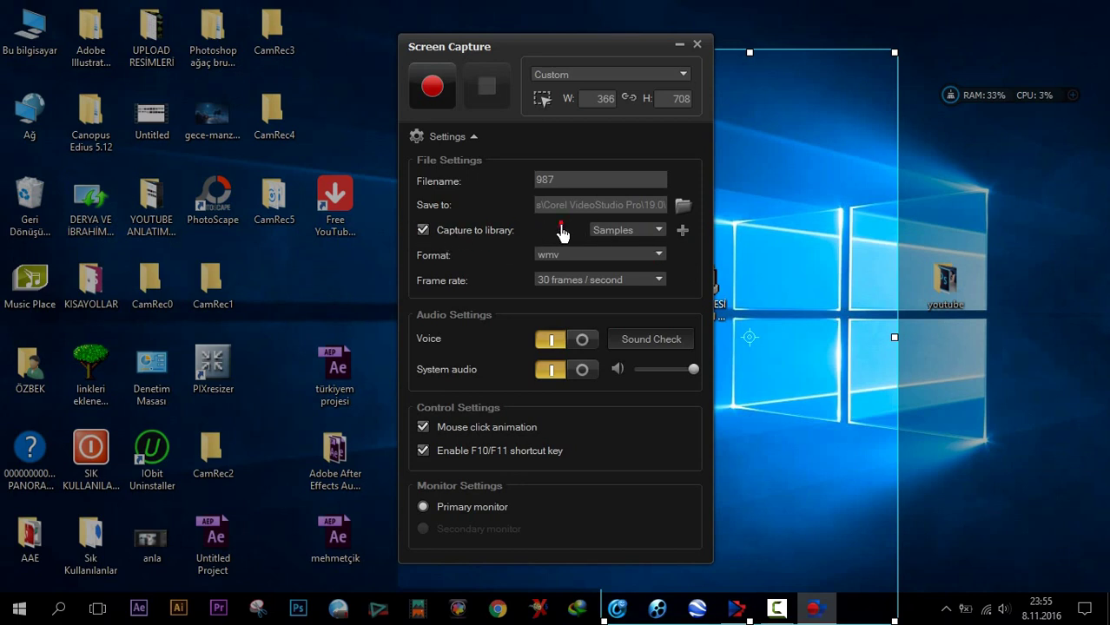
left_click(648, 232)
left_click(609, 310)
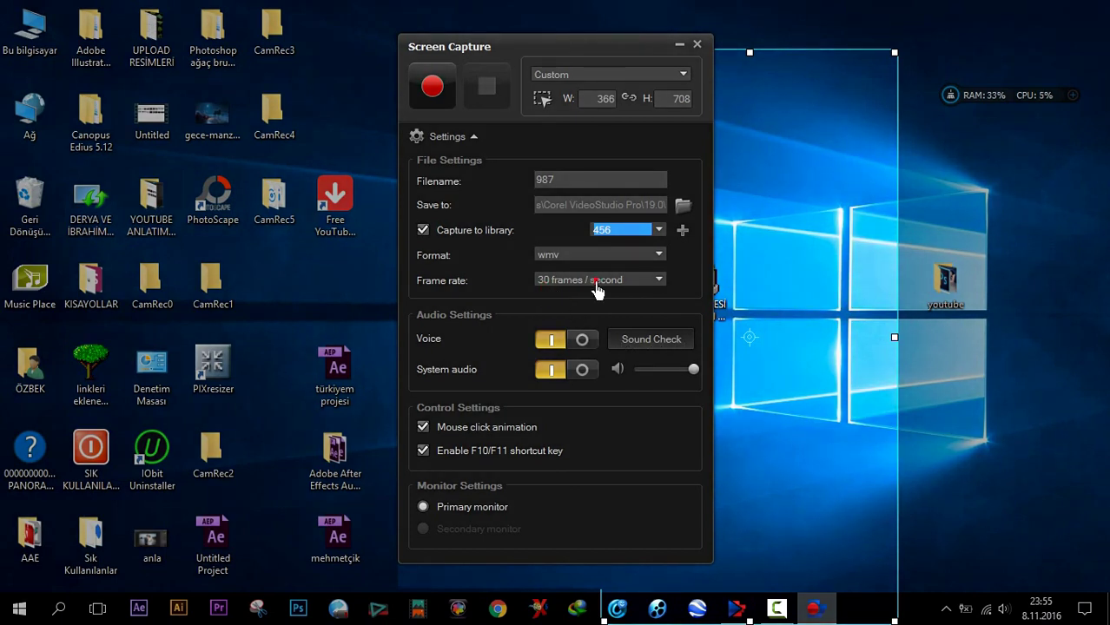
Try lower screen capture frame rates, starting with 25 frames/second, and restore 30 frames/second
left_click(660, 282)
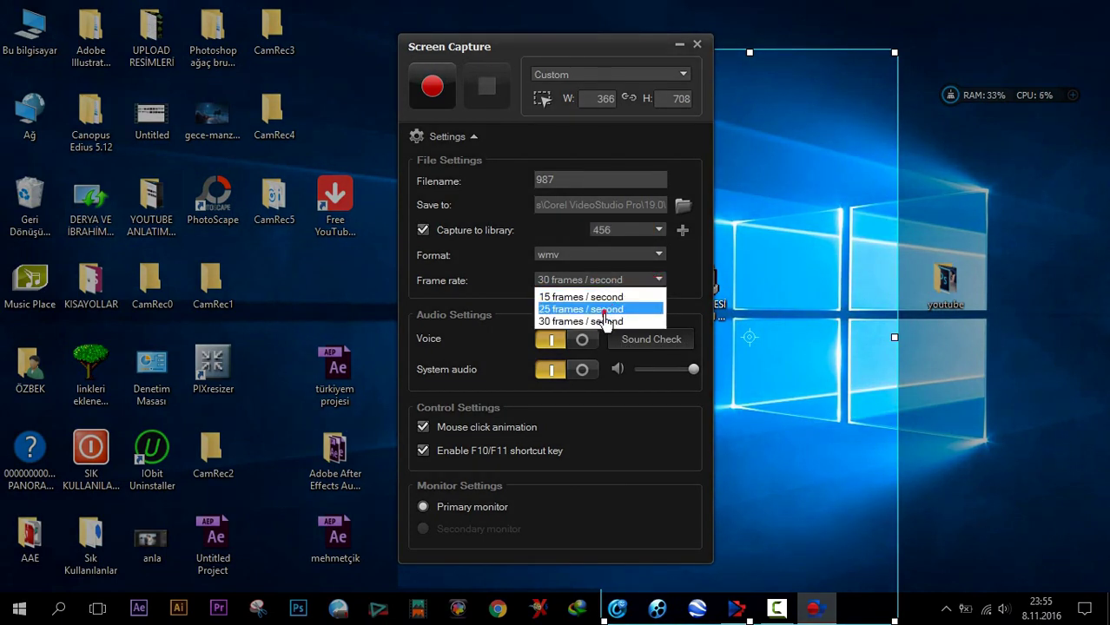
left_click(573, 309)
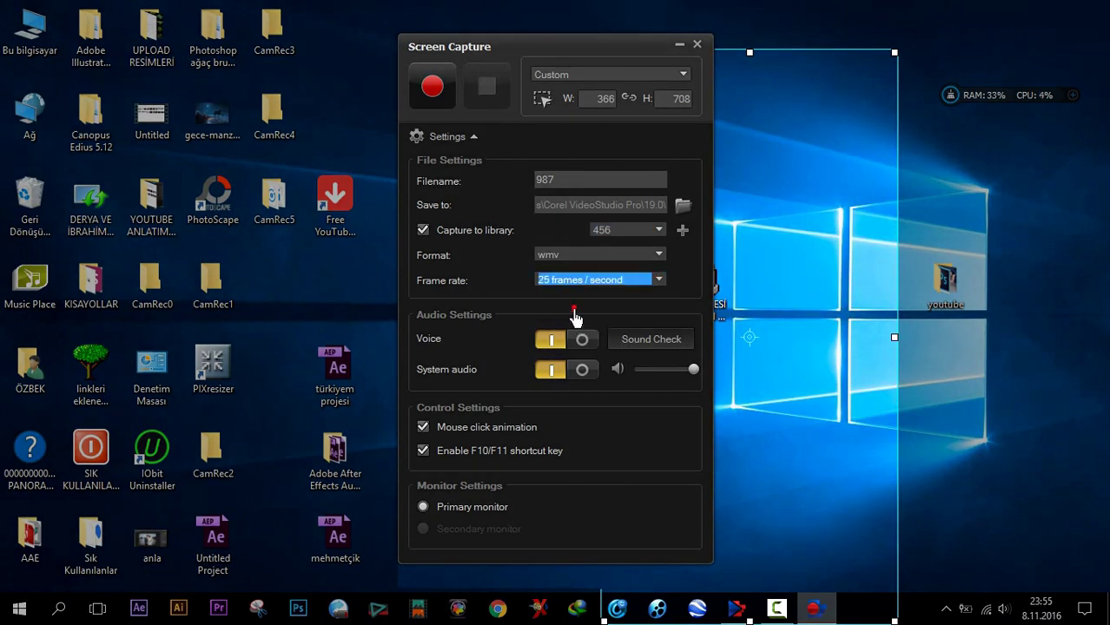
left_click(661, 287)
left_click(595, 302)
left_click(659, 281)
left_click(572, 321)
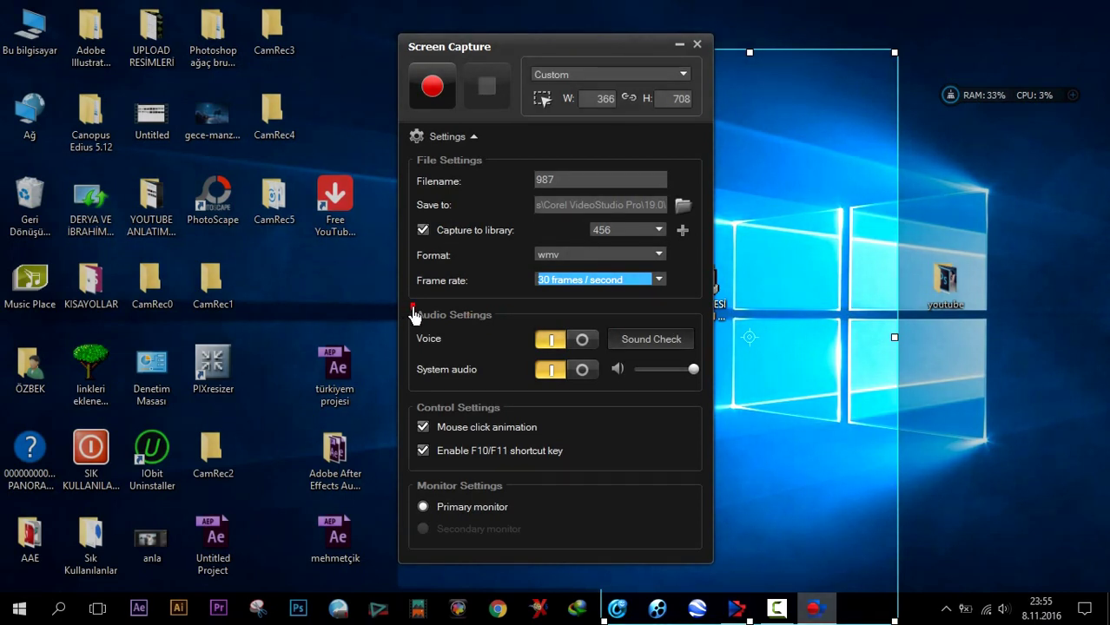
Switch voice and system audio recording off and back on in the screen capture audio settings
left_click(583, 341)
left_click(582, 371)
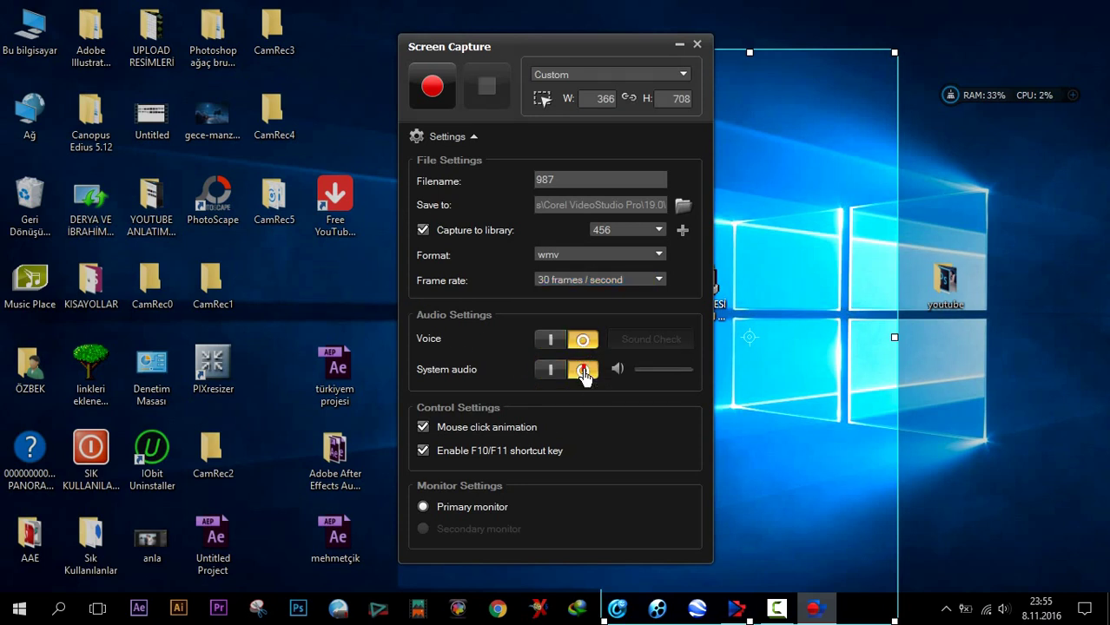
left_click(549, 371)
left_click(549, 340)
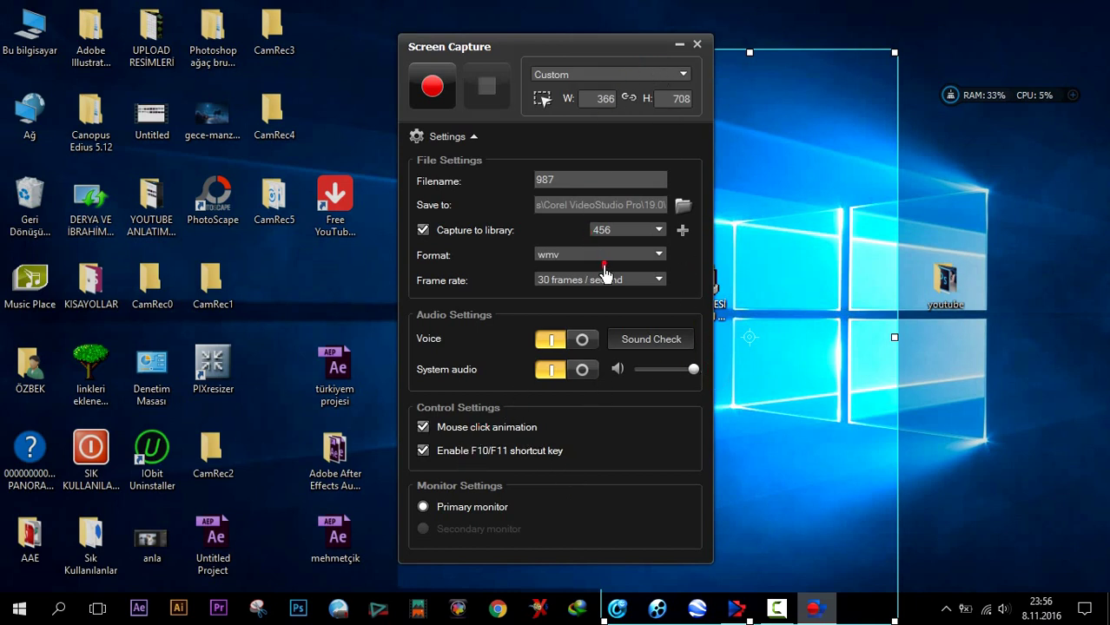
Close Screen Capture, return to Corel VideoStudio X9 and take a webcam snapshot from the Capture Video options
left_click(695, 46)
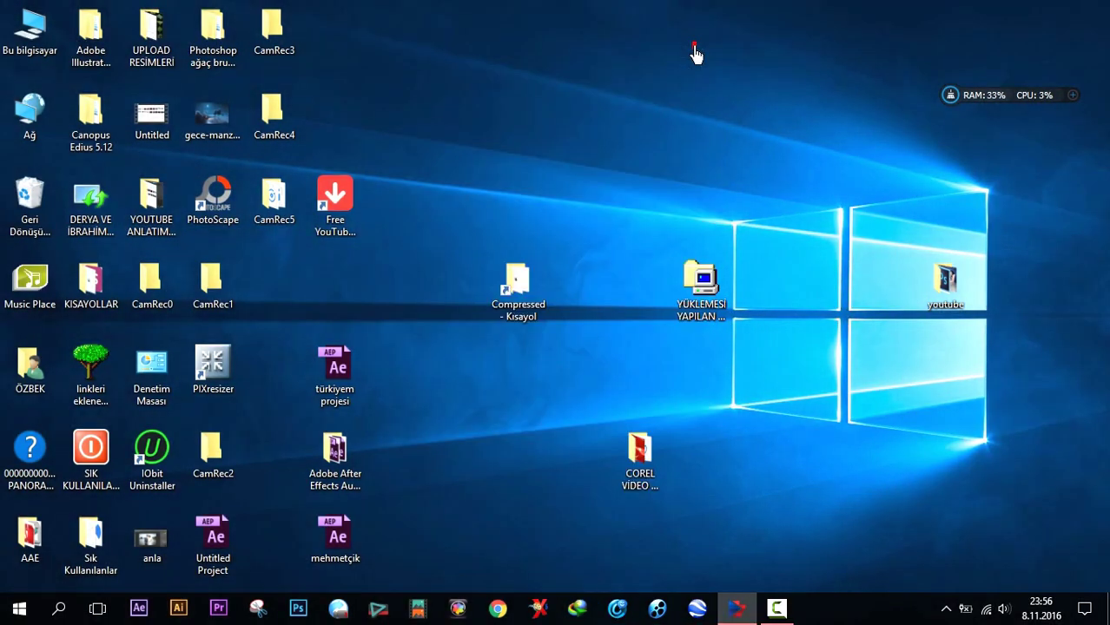
left_click(736, 613)
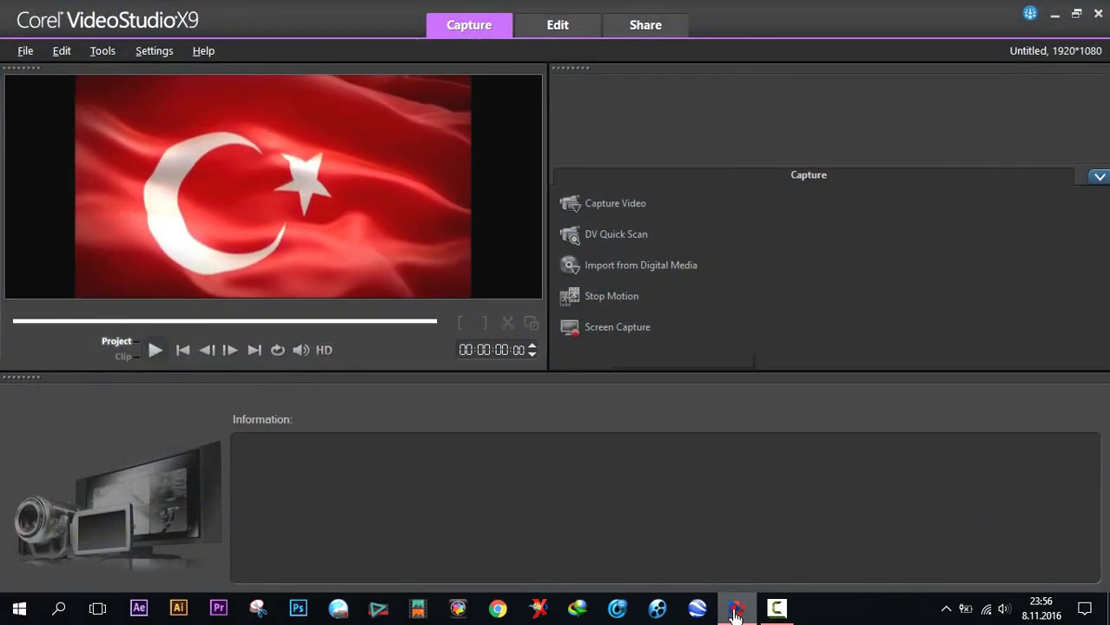
left_click(632, 207)
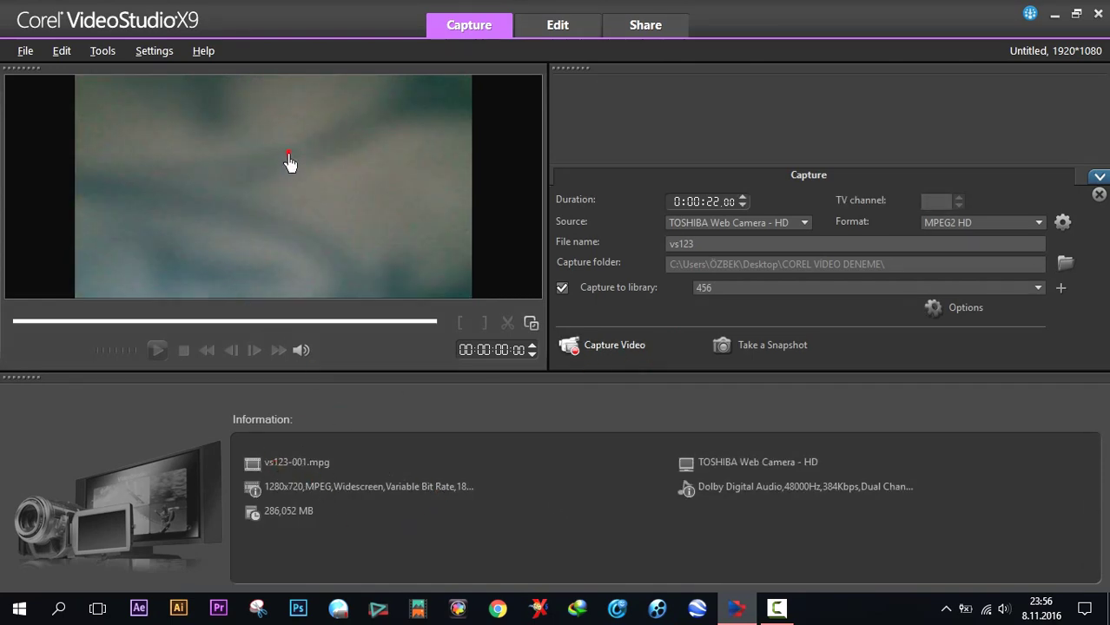
left_click(723, 350)
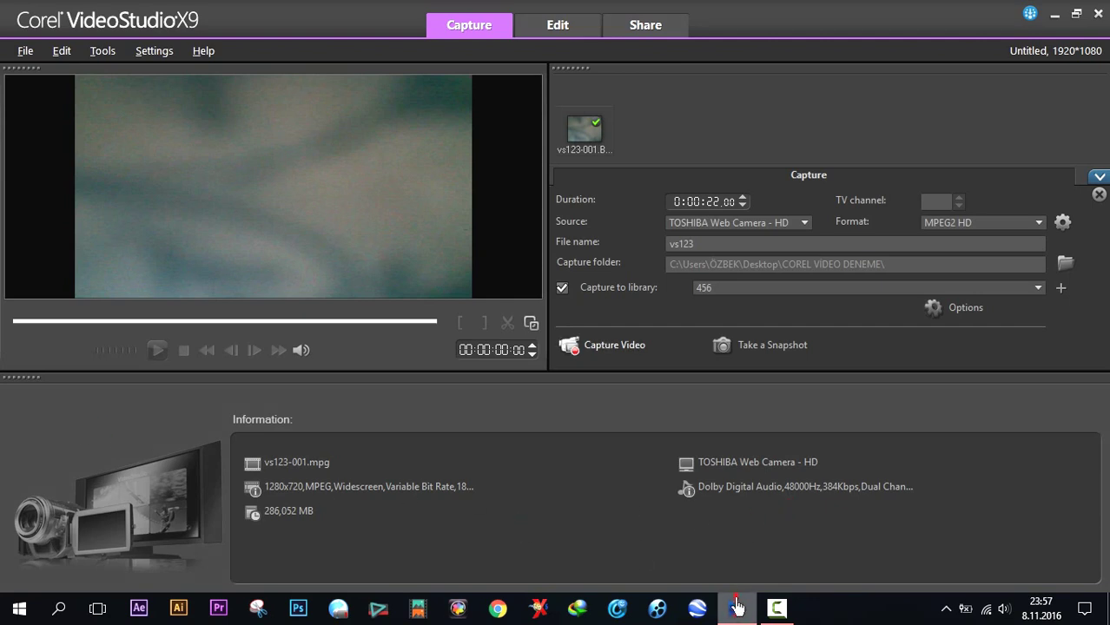
mouse_move(738, 607)
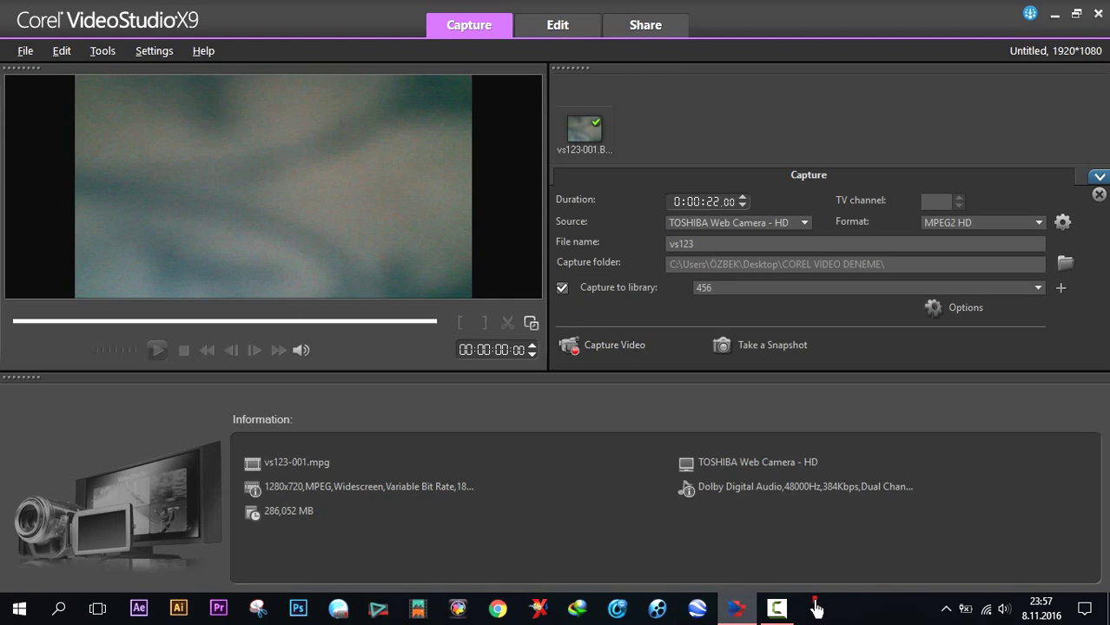
mouse_move(779, 614)
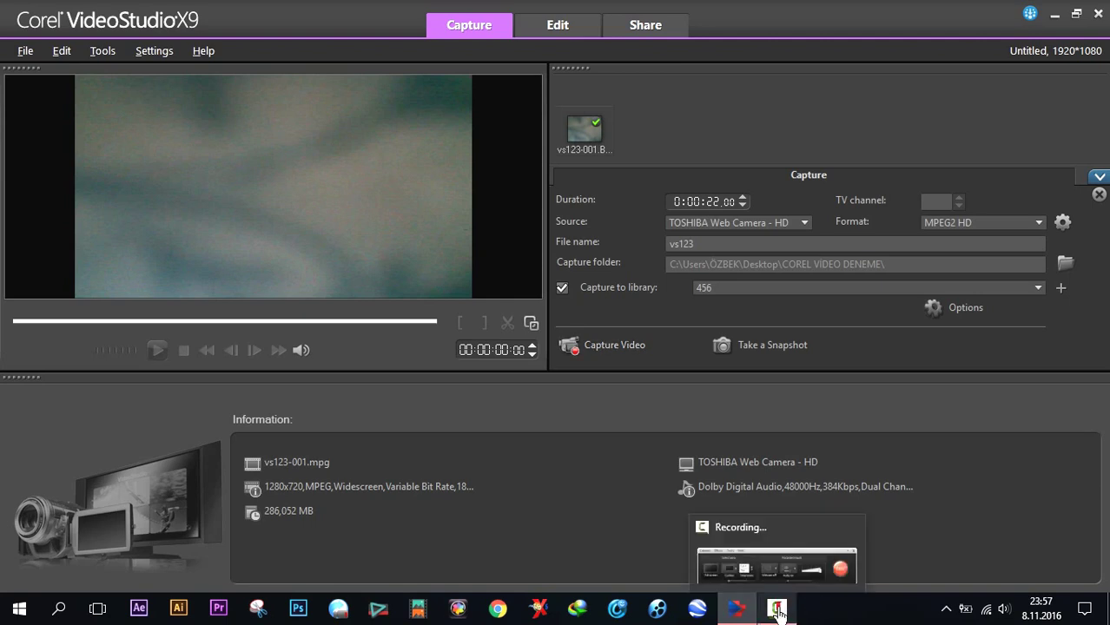